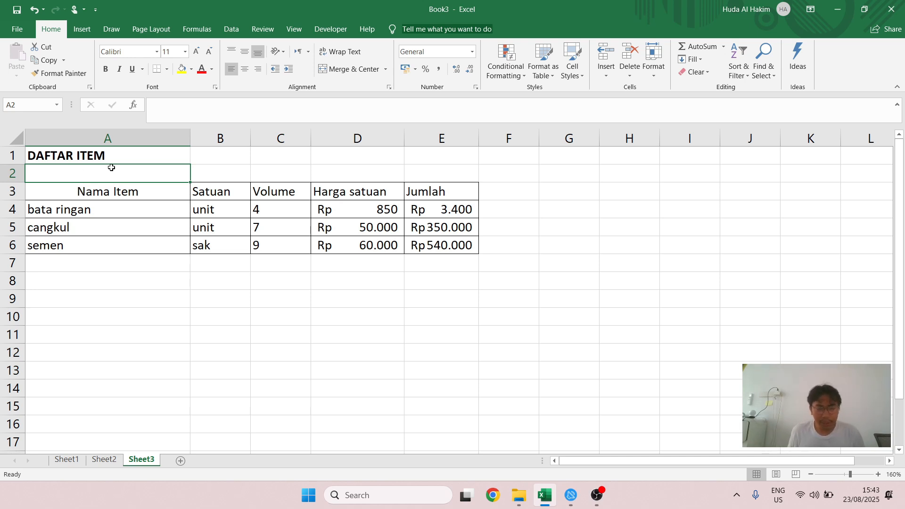
# Copy the Nama Item header in A3 and paste it with its formatting into A8
pyautogui.click(87, 154)
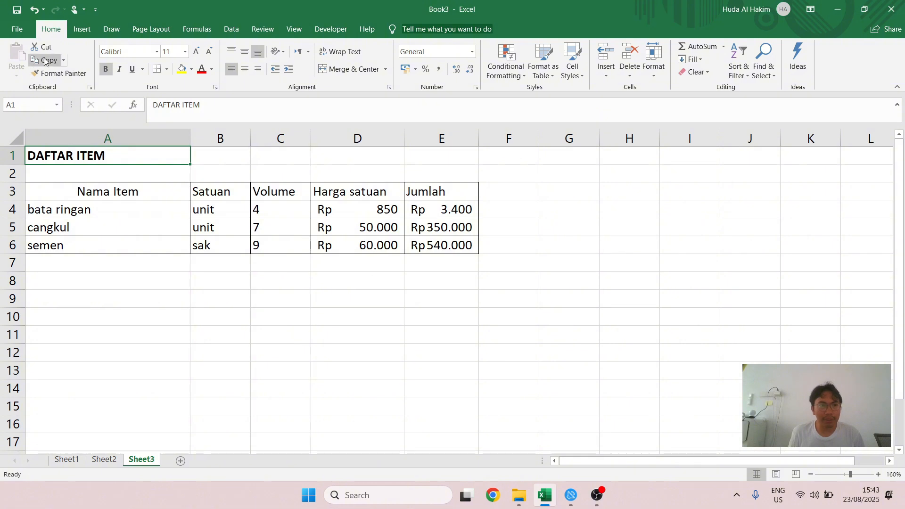
pyautogui.click(66, 185)
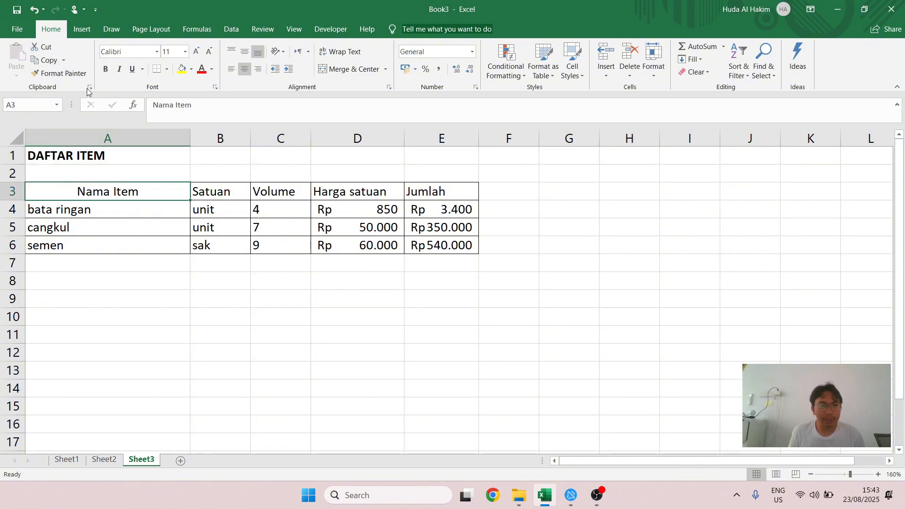
pyautogui.click(46, 60)
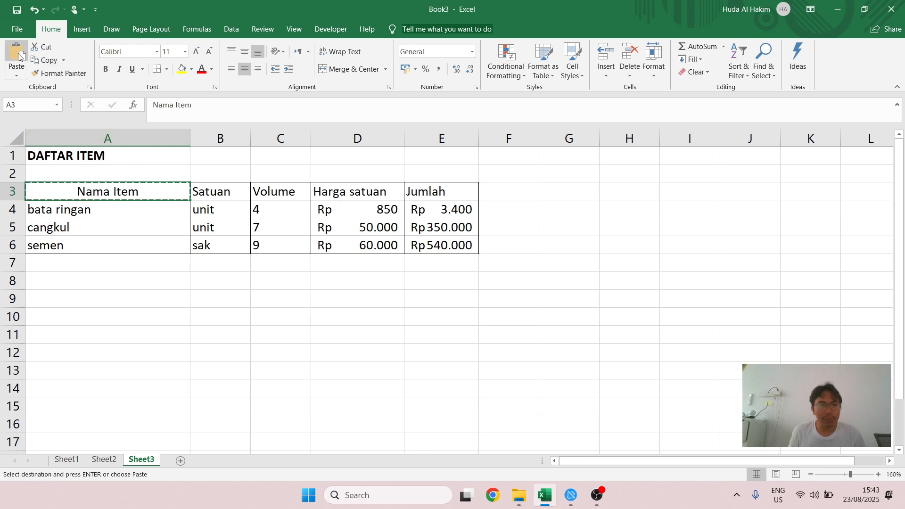
pyautogui.click(76, 281)
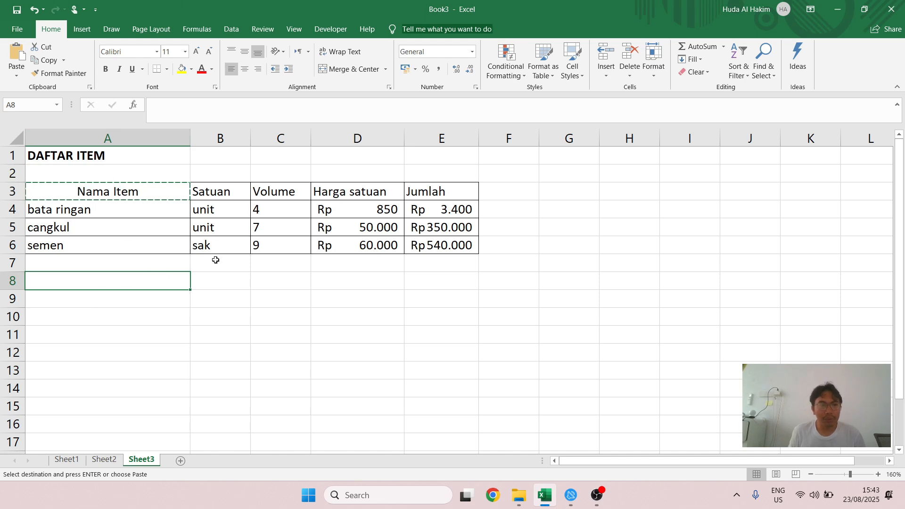
pyautogui.click(14, 53)
pyautogui.click(110, 264)
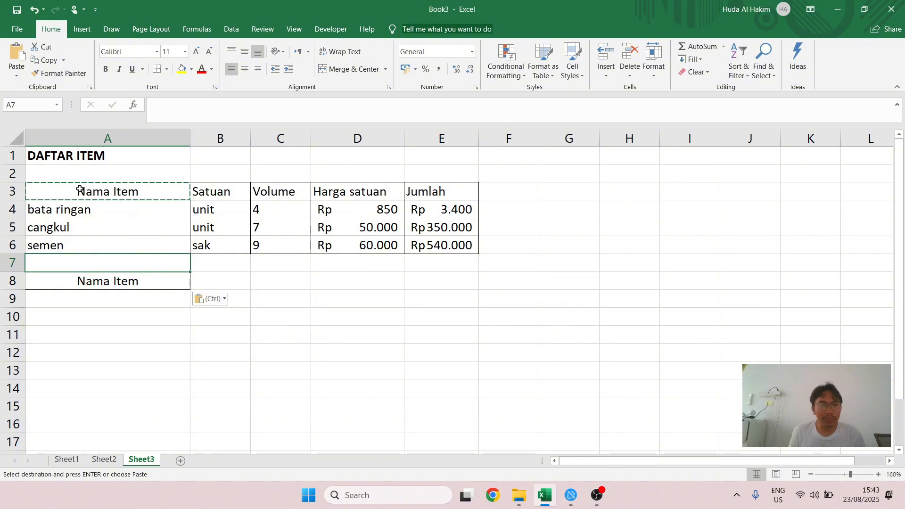
# Copy the Nama Item header in A3 again and paste it into A9
pyautogui.click(80, 190)
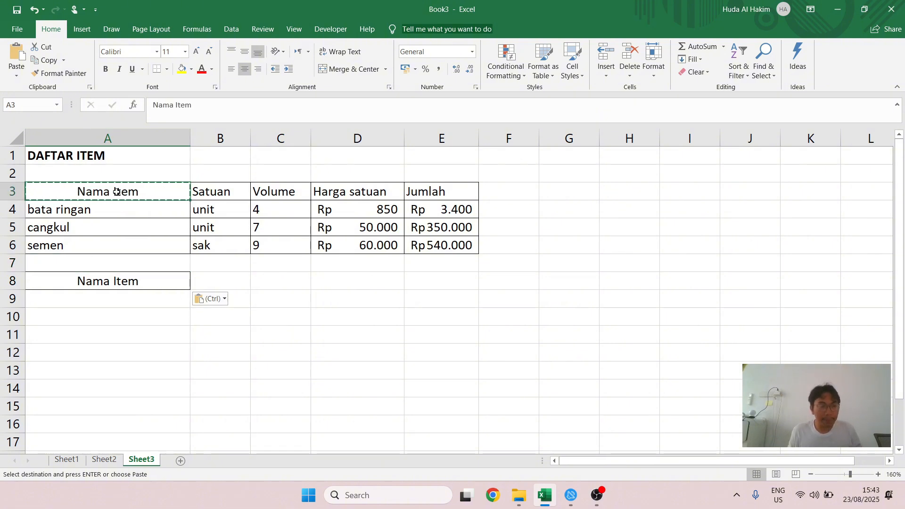
pyautogui.hotkey('ctrl', 'c')
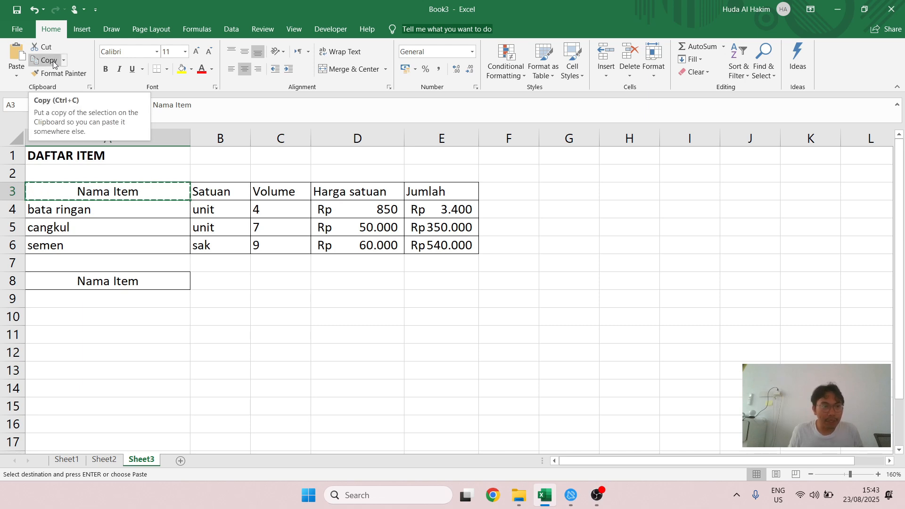
pyautogui.click(96, 301)
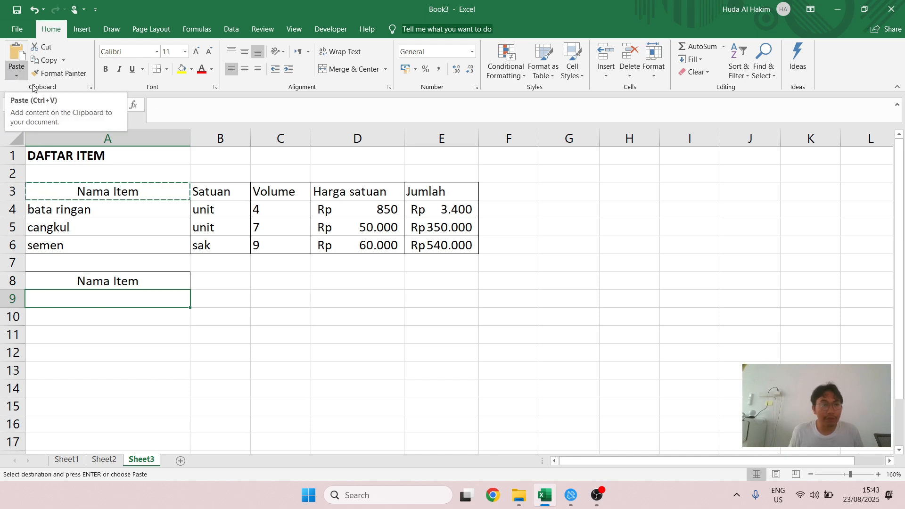
pyautogui.click(12, 51)
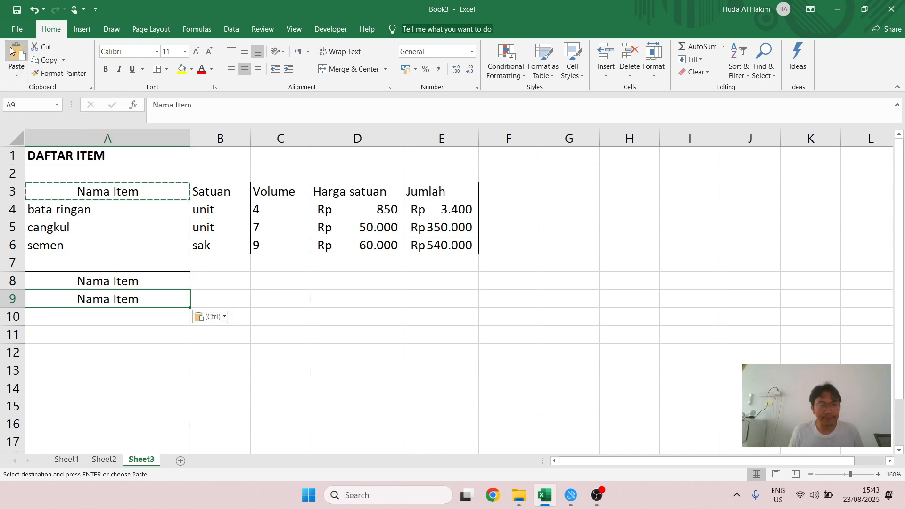
pyautogui.click(157, 258)
# Paste the copied Nama Item header from A3 into A11 as values only, without its formatting
pyautogui.click(111, 196)
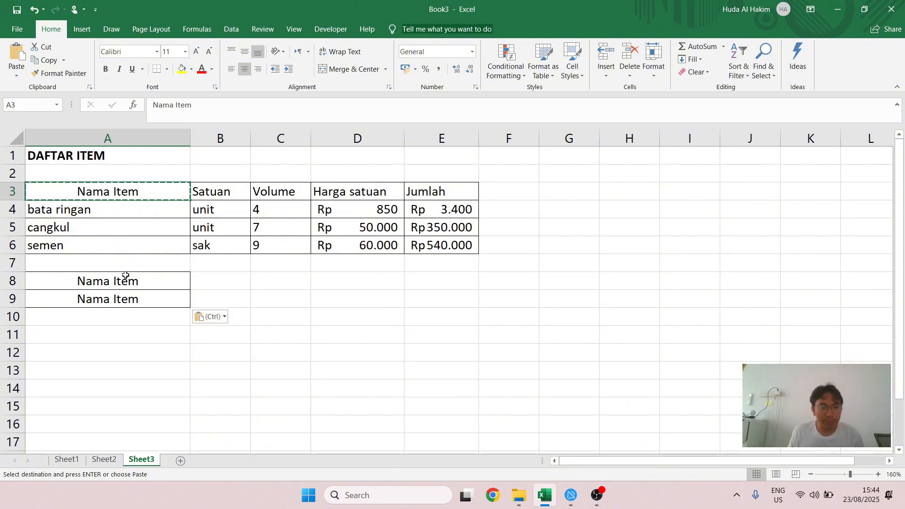
pyautogui.click(176, 296)
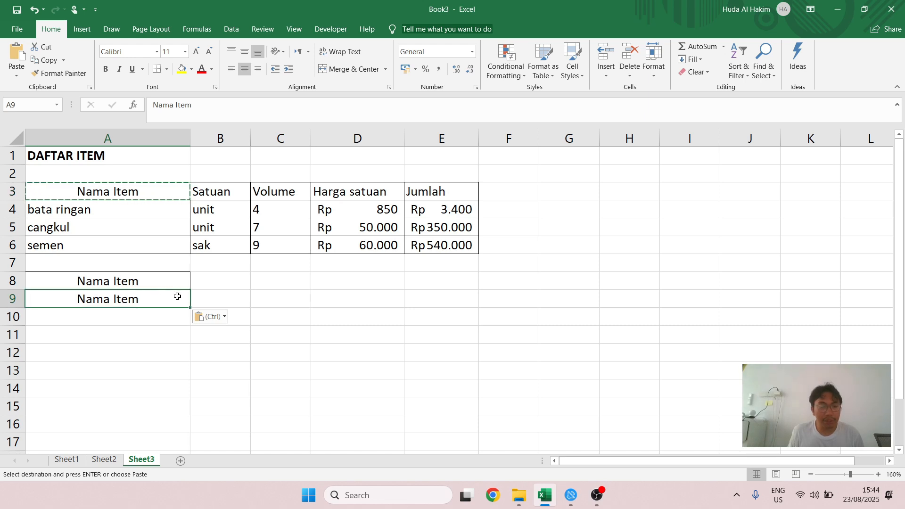
pyautogui.click(106, 334)
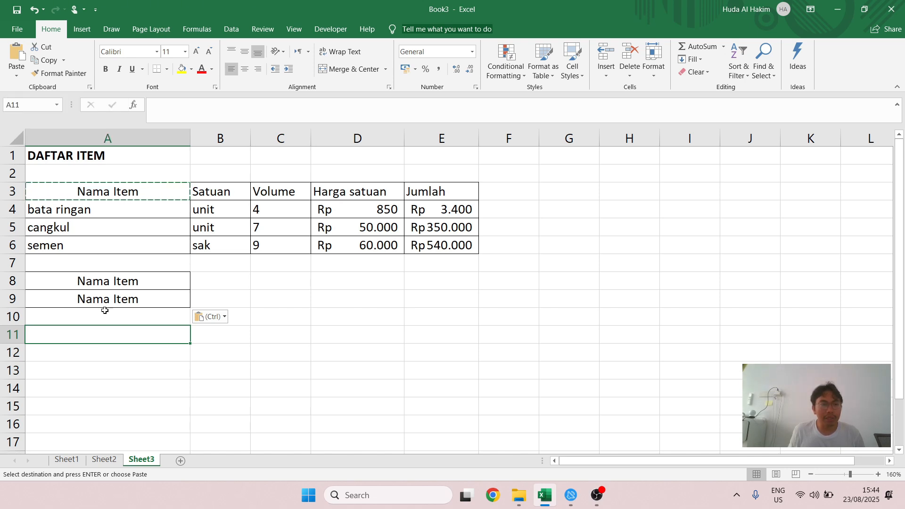
pyautogui.click(19, 73)
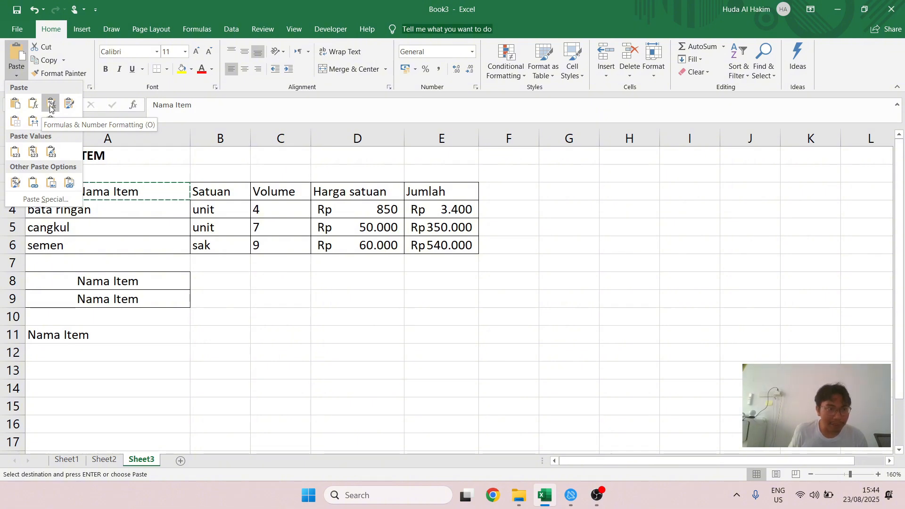
pyautogui.click(18, 154)
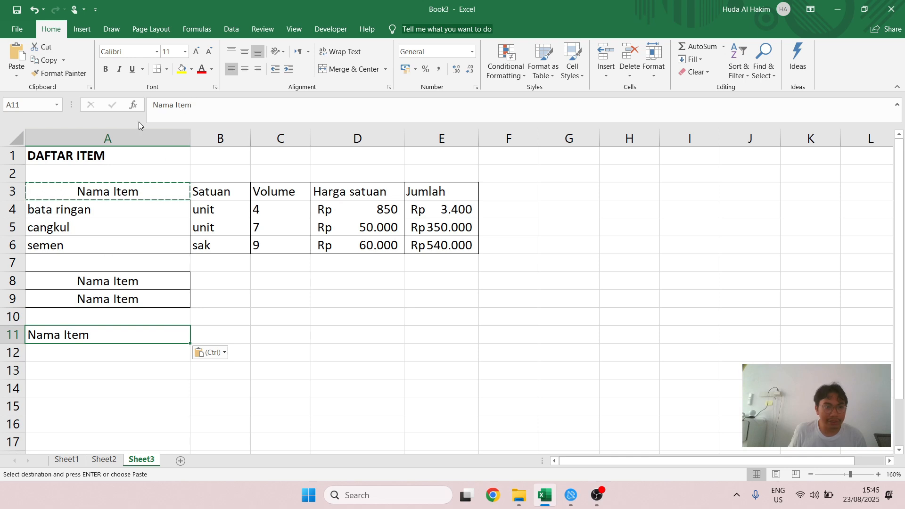
# Compare the values-only paste in A11 with the fully formatted copies in A8 and A9
pyautogui.click(111, 312)
pyautogui.click(83, 339)
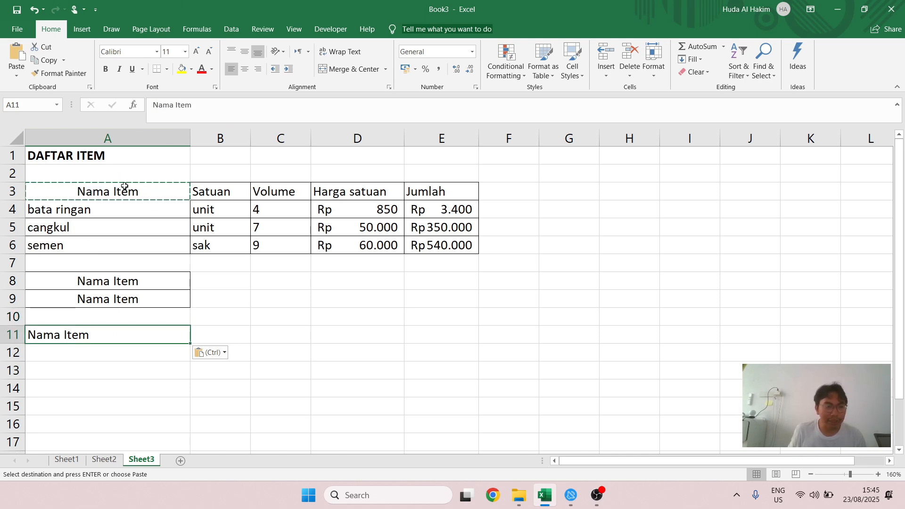
pyautogui.click(89, 296)
pyautogui.click(94, 338)
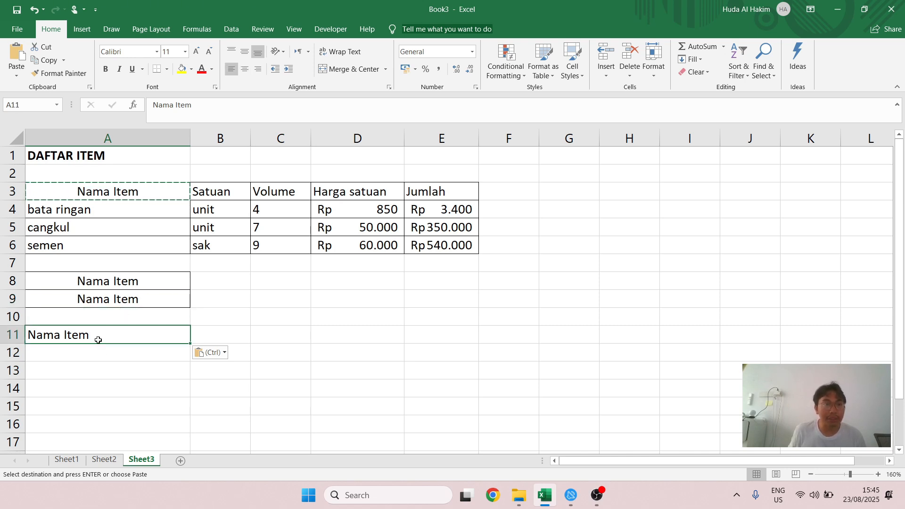
pyautogui.click(103, 266)
pyautogui.click(107, 328)
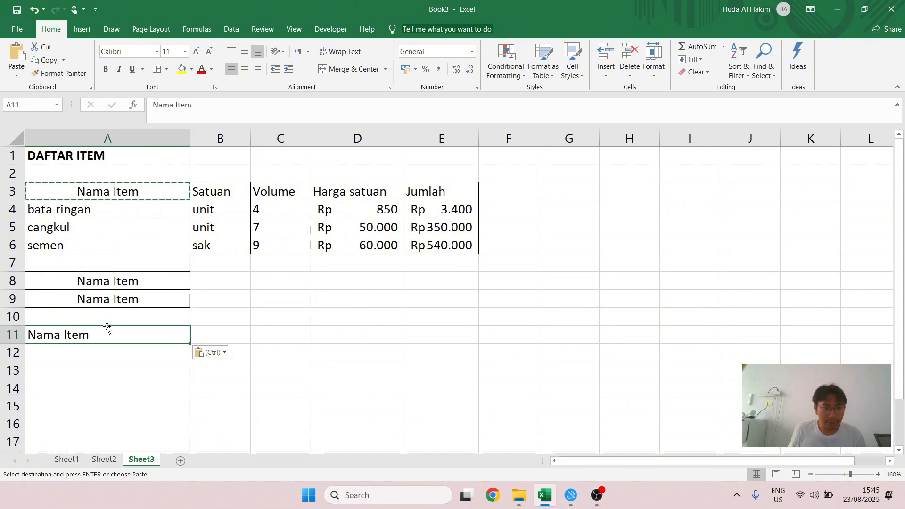
pyautogui.click(99, 318)
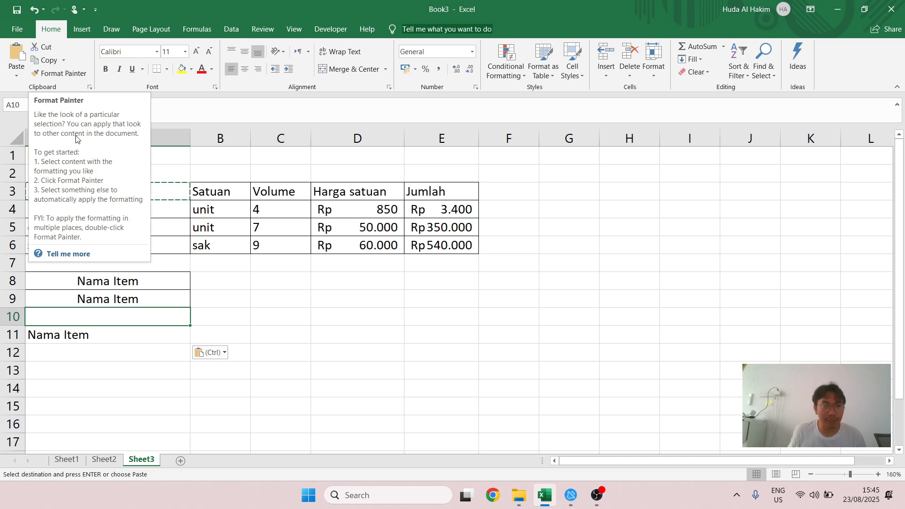
pyautogui.click(64, 220)
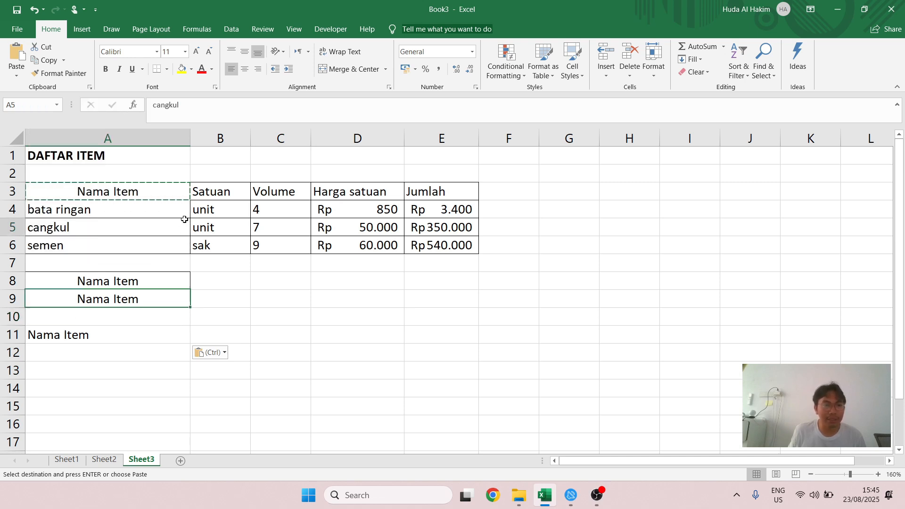
# Apply the formatting of header cell A3 to A11 with the Format Painter
pyautogui.click(59, 194)
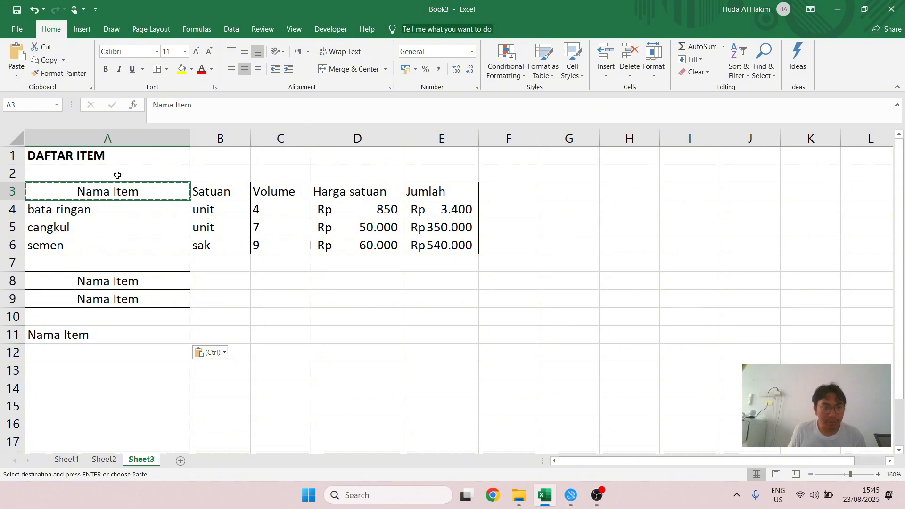
pyautogui.click(47, 73)
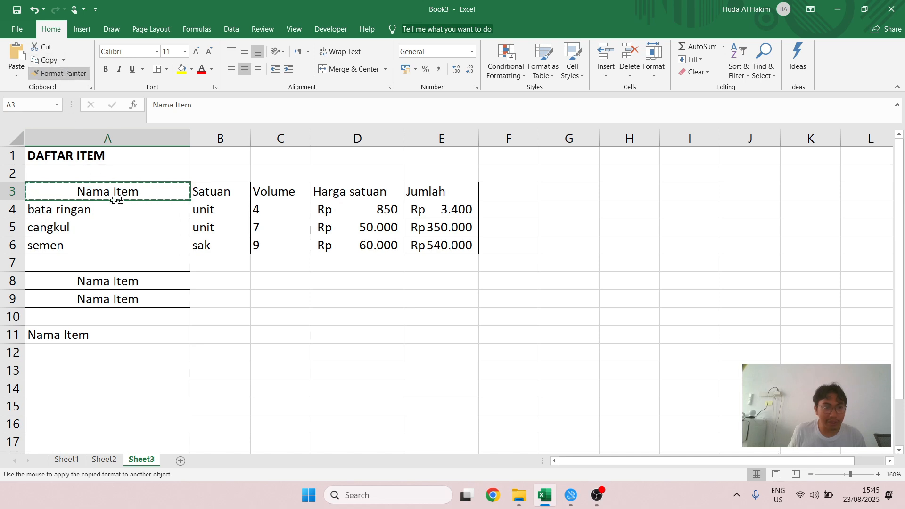
pyautogui.click(113, 335)
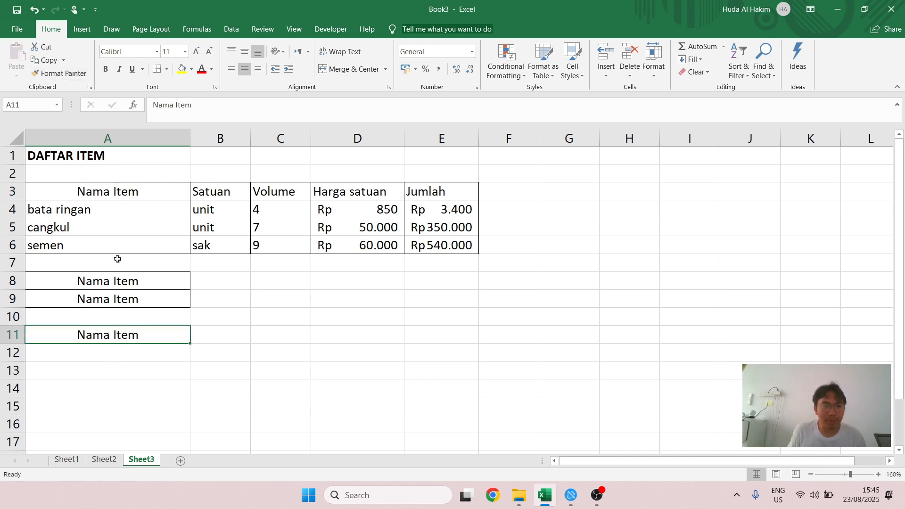
# Make the Nama Item header in A3 bold and copy its formatting to B3 and on to C3:E3 with the Format Painter
pyautogui.click(104, 192)
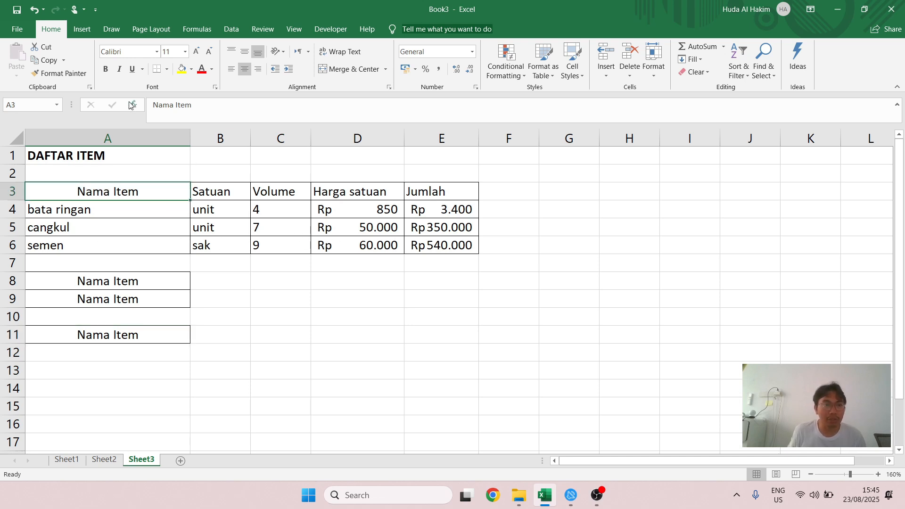
pyautogui.click(106, 70)
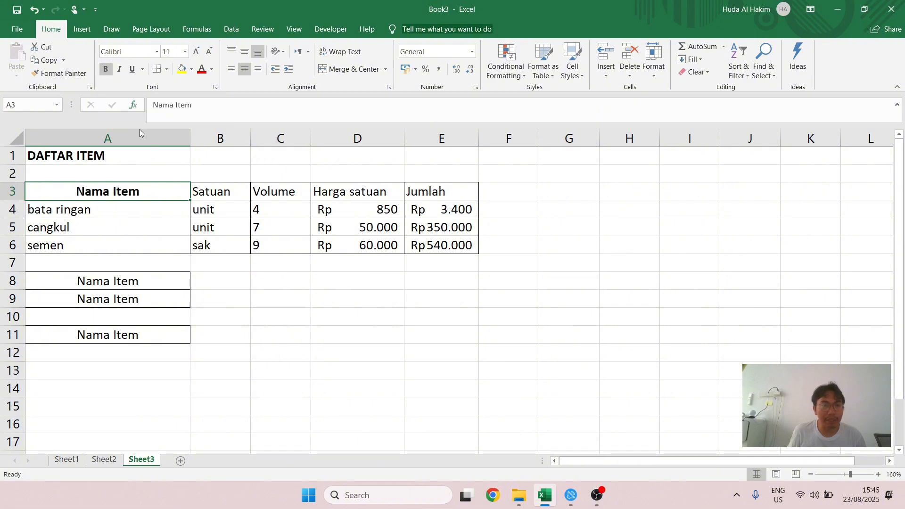
pyautogui.click(61, 73)
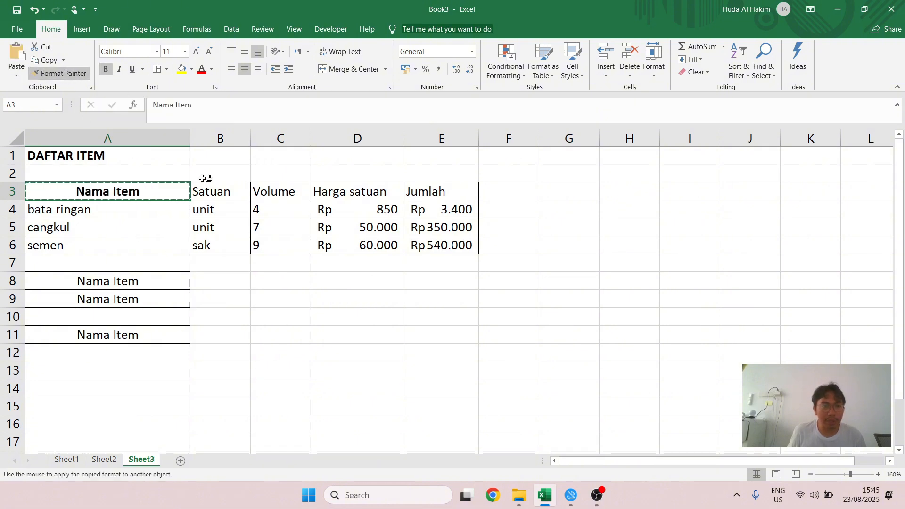
pyautogui.click(225, 191)
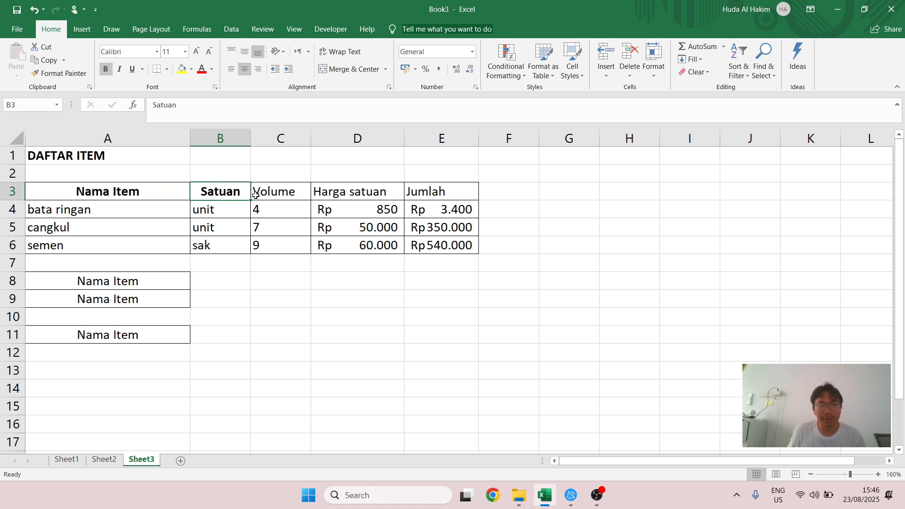
pyautogui.click(37, 74)
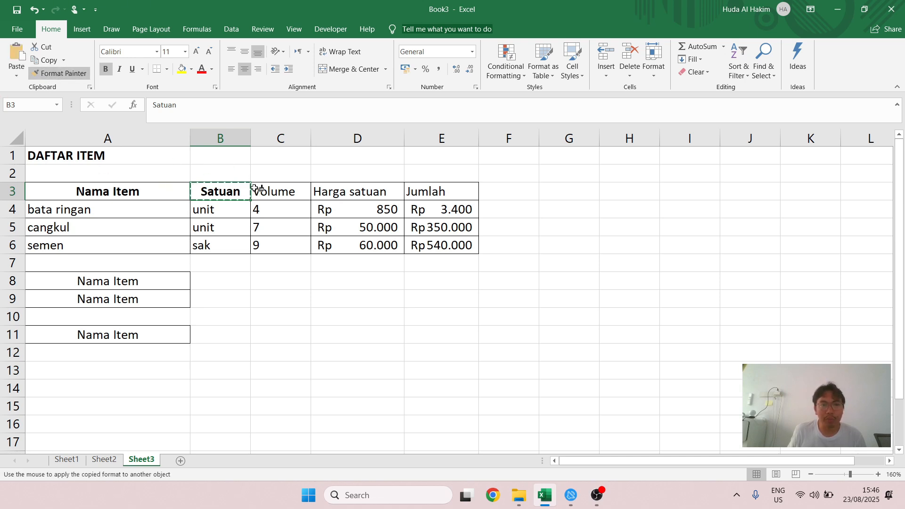
pyautogui.moveTo(288, 192); pyautogui.dragTo(443, 191)
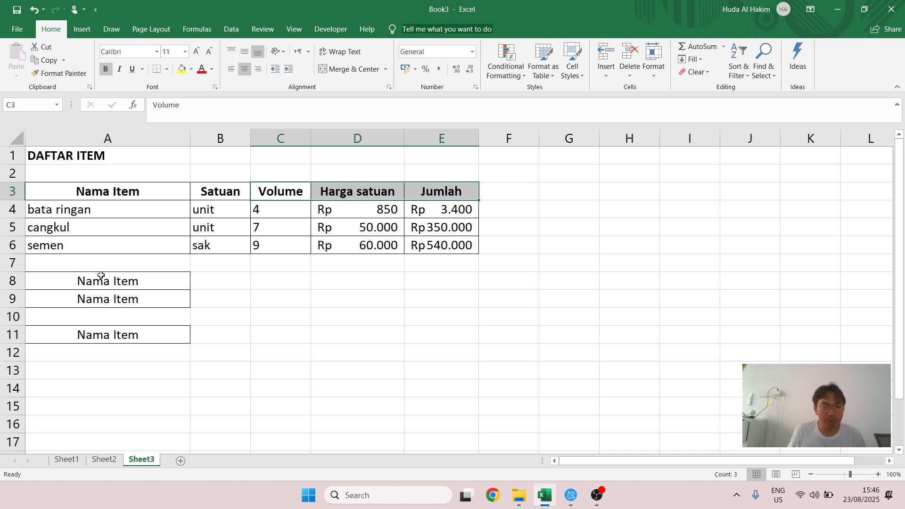
# Clear the pasted Nama Item copies and their borders below the table by filling blank cell A13 up to A8
pyautogui.click(101, 376)
pyautogui.moveTo(190, 379); pyautogui.dragTo(180, 269)
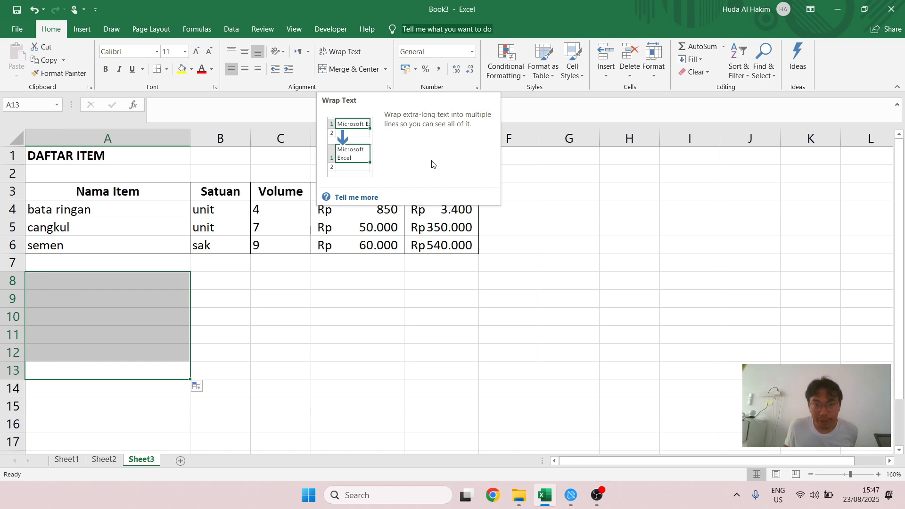
# Narrow column D and wrap the Harga satuan header text in D3 onto two lines
pyautogui.click(320, 187)
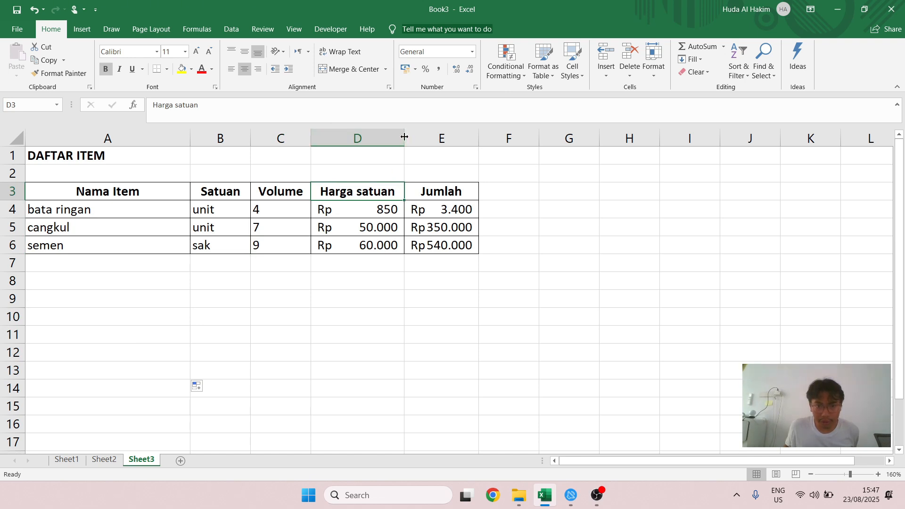
pyautogui.moveTo(405, 137); pyautogui.dragTo(384, 136)
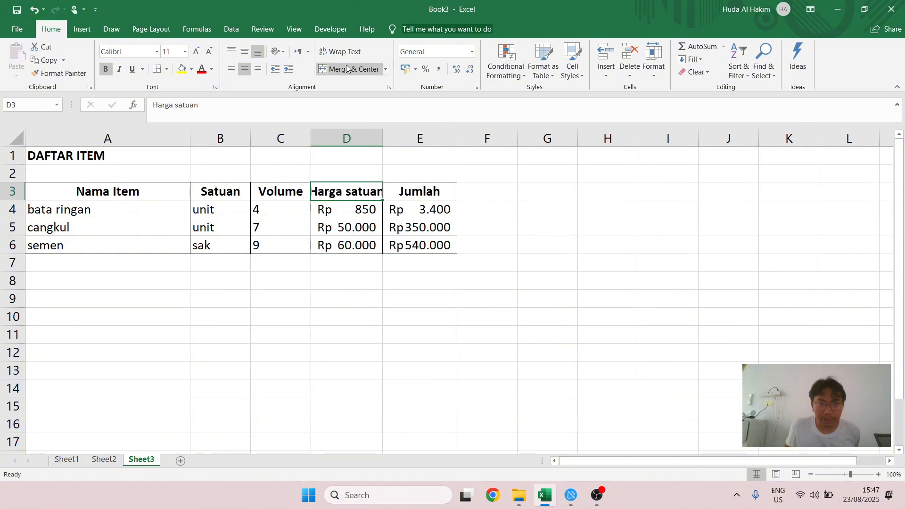
pyautogui.click(405, 174)
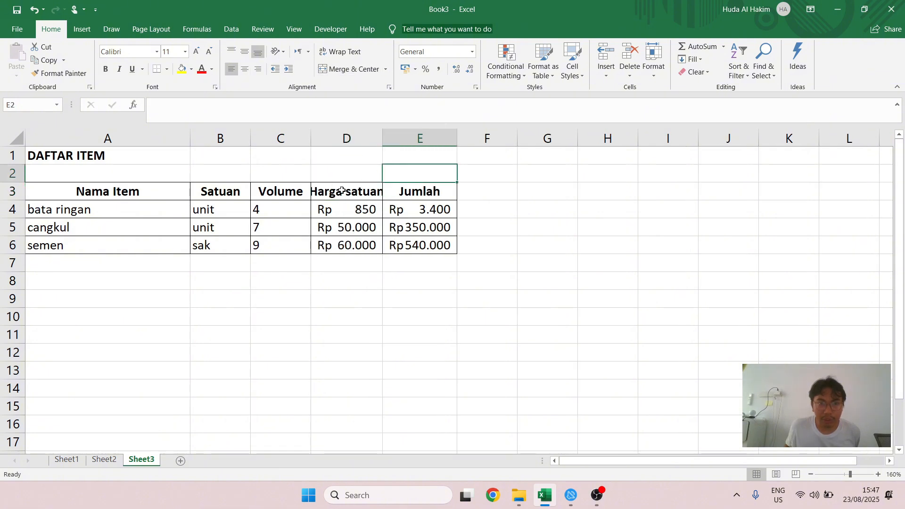
pyautogui.click(342, 190)
pyautogui.click(340, 52)
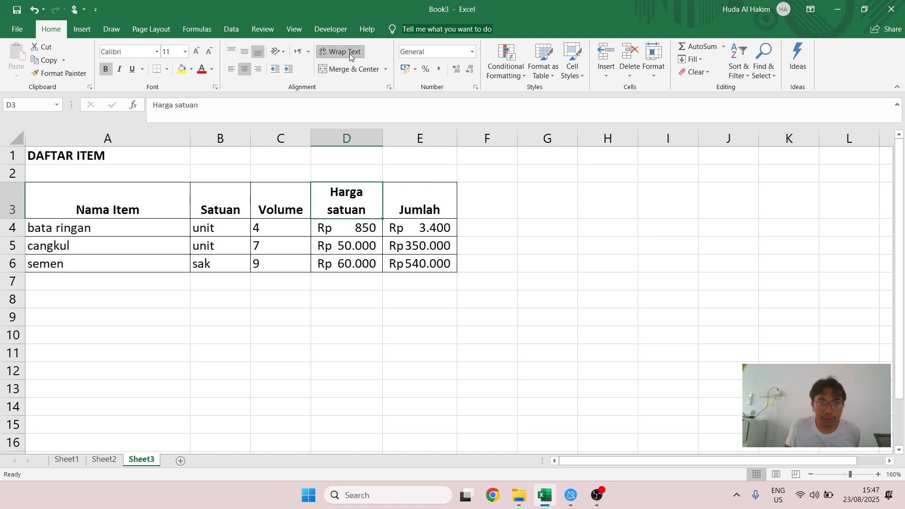
pyautogui.click(337, 246)
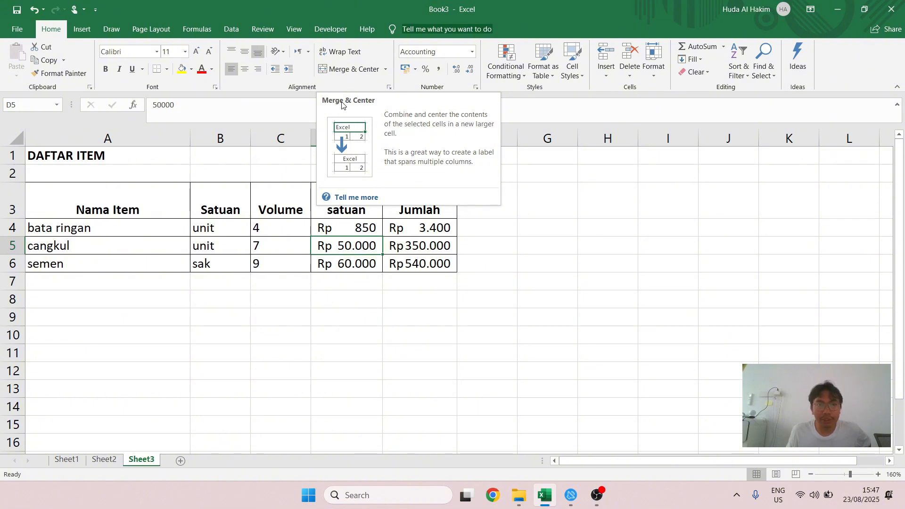
pyautogui.click(201, 318)
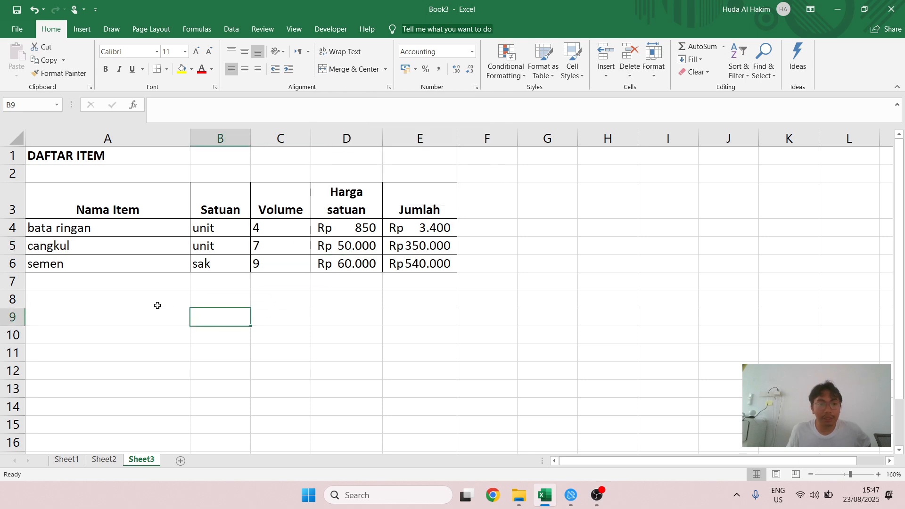
# Enter Total Harga in A7 and merge and center it across A7:D7
pyautogui.click(170, 278)
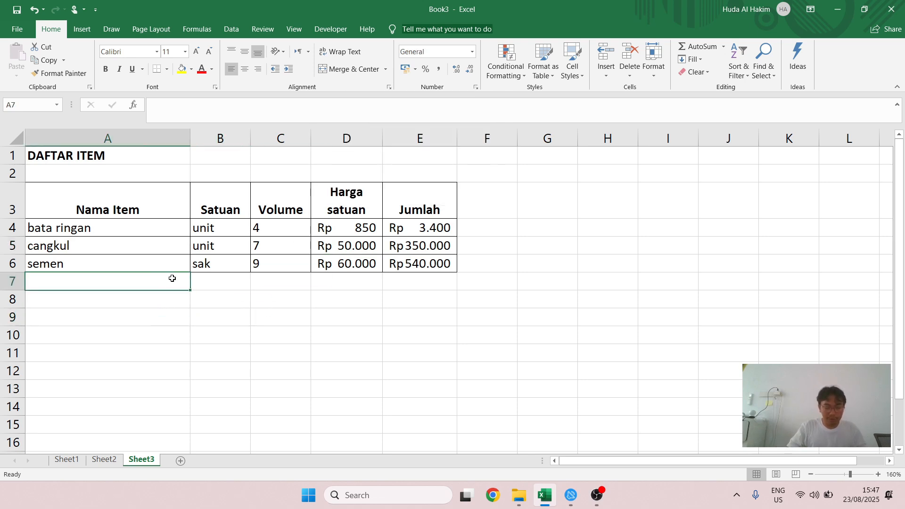
pyautogui.write('Total Harga')
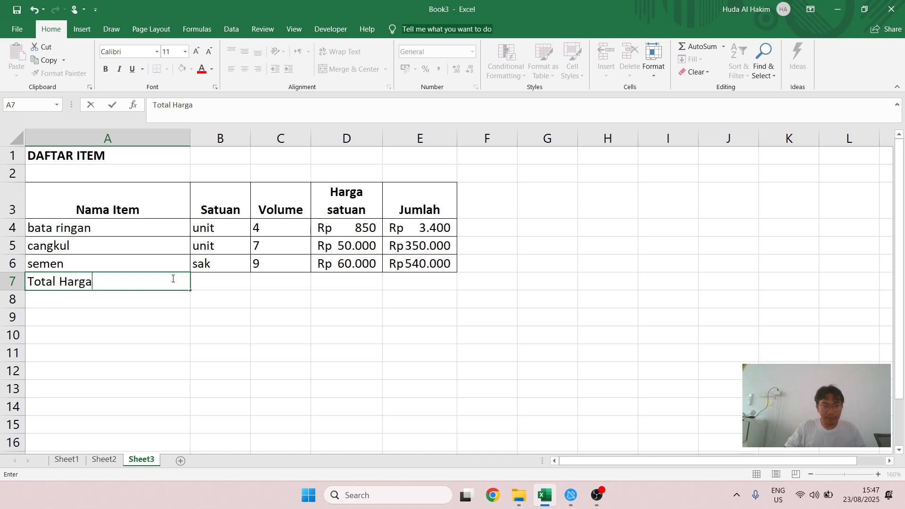
pyautogui.press('Return')
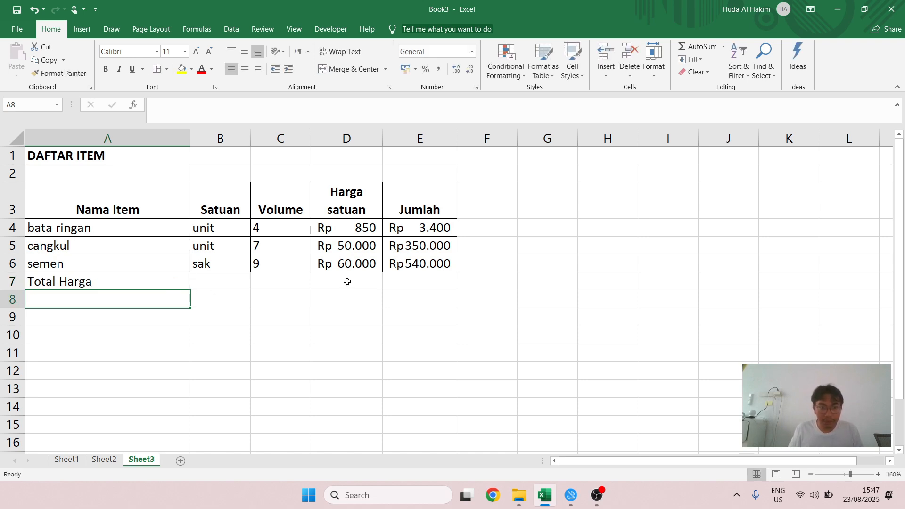
pyautogui.moveTo(347, 281); pyautogui.dragTo(112, 285)
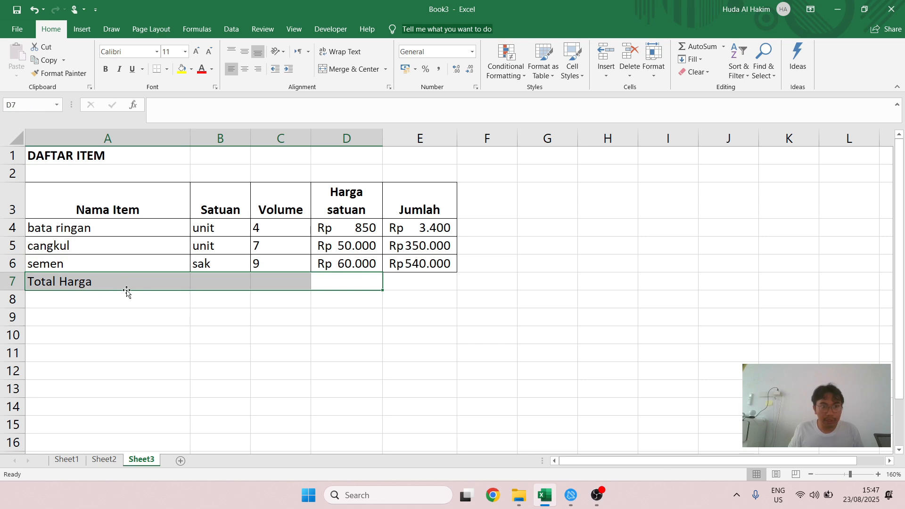
pyautogui.click(349, 69)
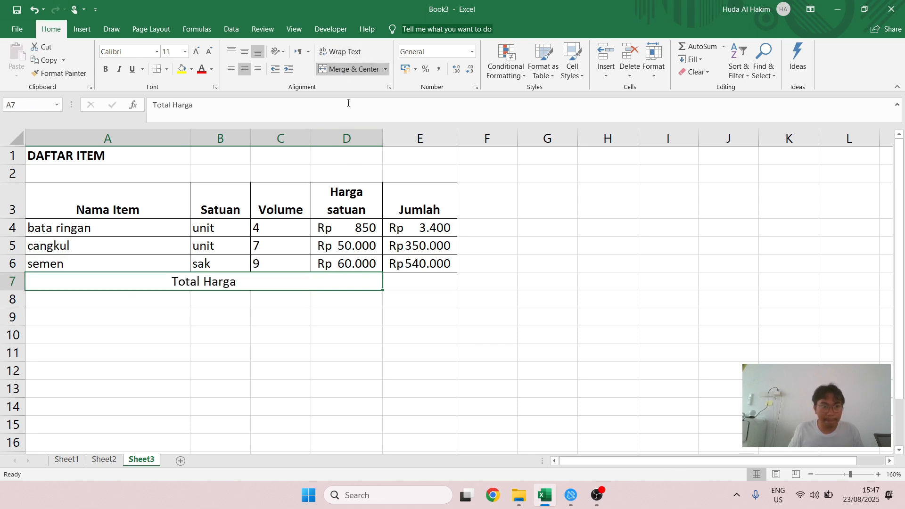
pyautogui.click(378, 312)
pyautogui.click(346, 284)
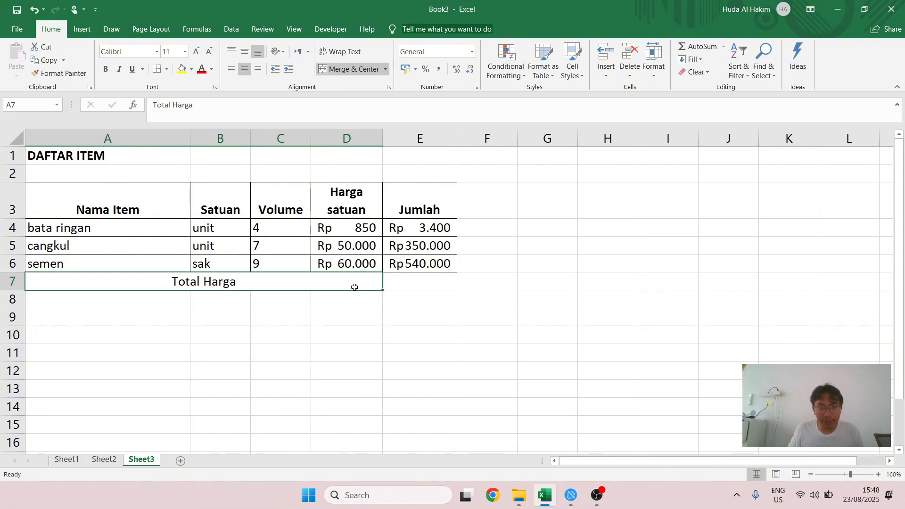
# Total the Jumlah values in E7 with a SUM formula over E4:E6
pyautogui.click(419, 281)
pyautogui.write('=sum(')
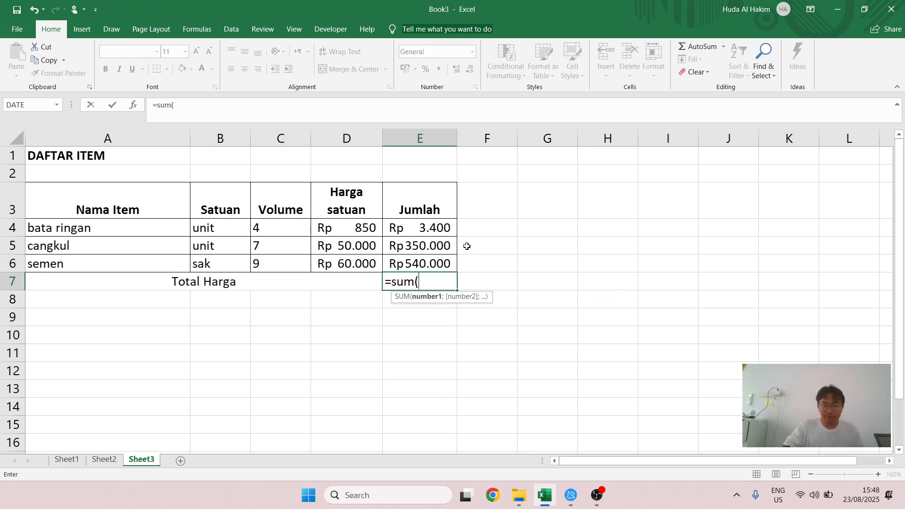
pyautogui.press('Up')
pyautogui.hotkey('shift', 'Up')
pyautogui.hotkey('shift', 'Up')
pyautogui.press('Return')
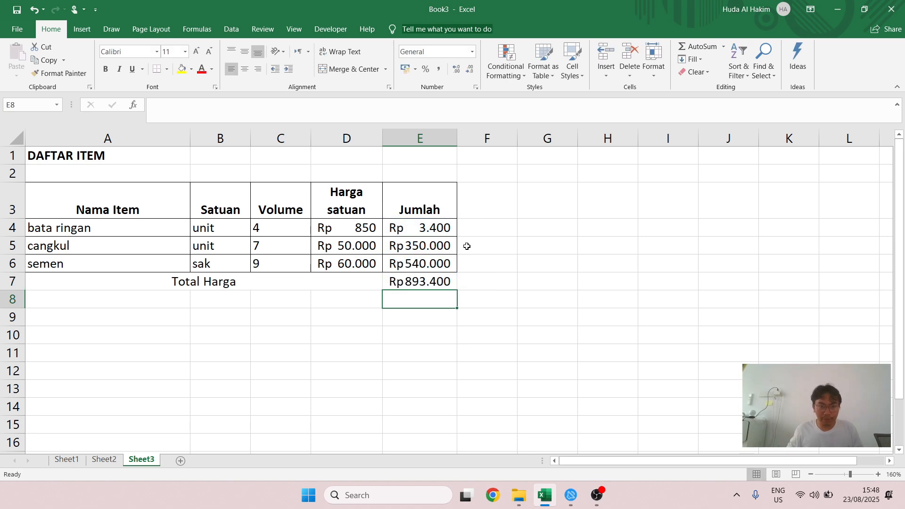
# Apply all borders to the whole table range A3:E7, including the Total Harga row
pyautogui.click(397, 277)
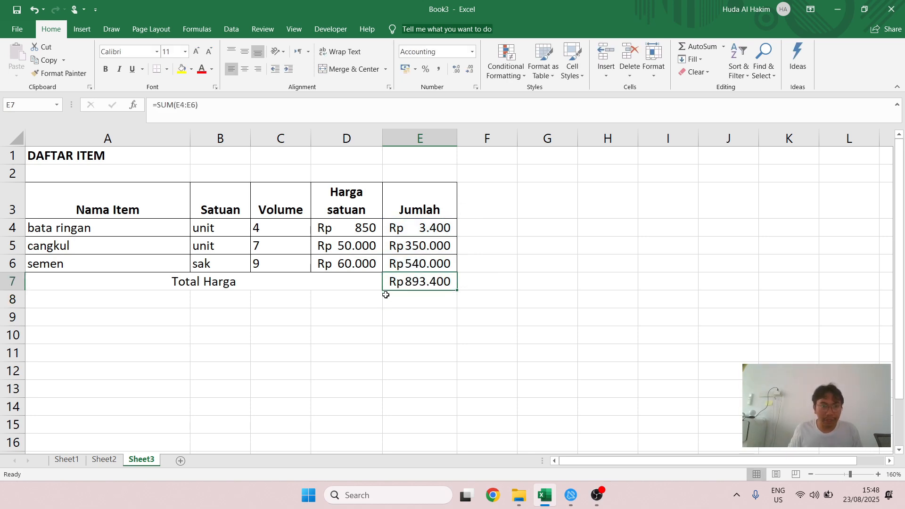
pyautogui.keyDown('shift'); pyautogui.click(49, 201); pyautogui.keyUp('shift')
pyautogui.click(167, 69)
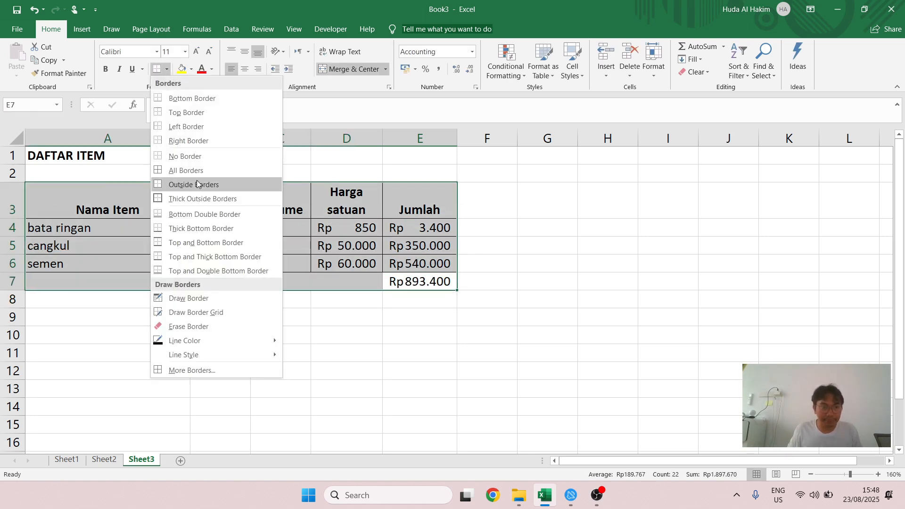
pyautogui.click(197, 170)
# Set the number format of C4:E6 and the total in E7 to General
pyautogui.click(393, 225)
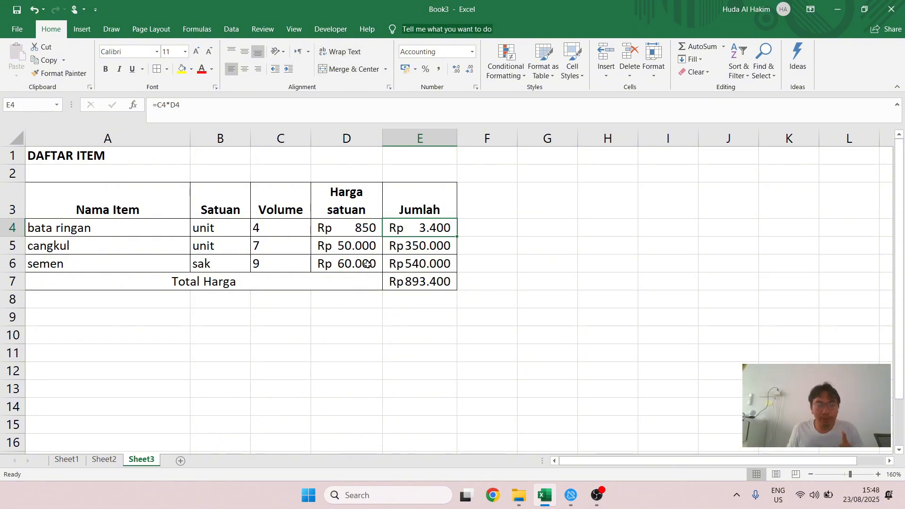
pyautogui.click(338, 225)
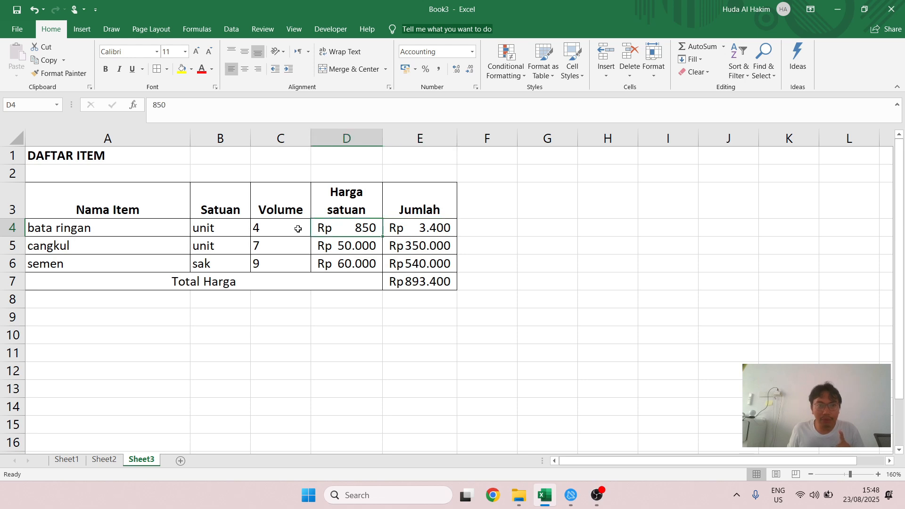
pyautogui.click(288, 229)
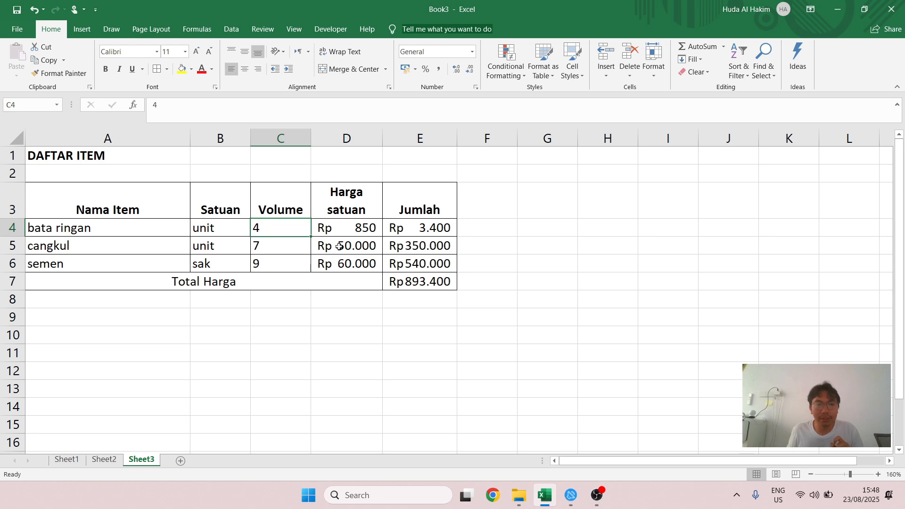
pyautogui.keyDown('shift'); pyautogui.click(395, 265); pyautogui.keyUp('shift')
pyautogui.keyDown('ctrl'); pyautogui.click(407, 282); pyautogui.keyUp('ctrl')
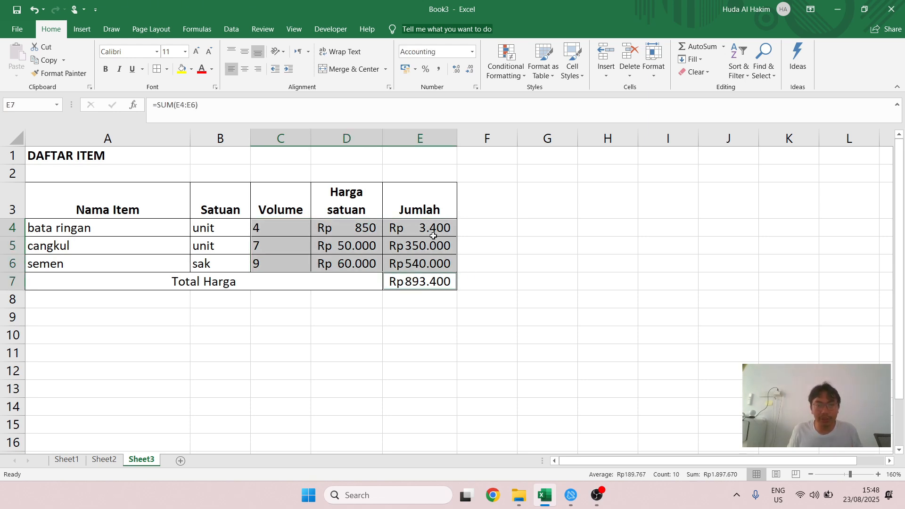
pyautogui.click(472, 51)
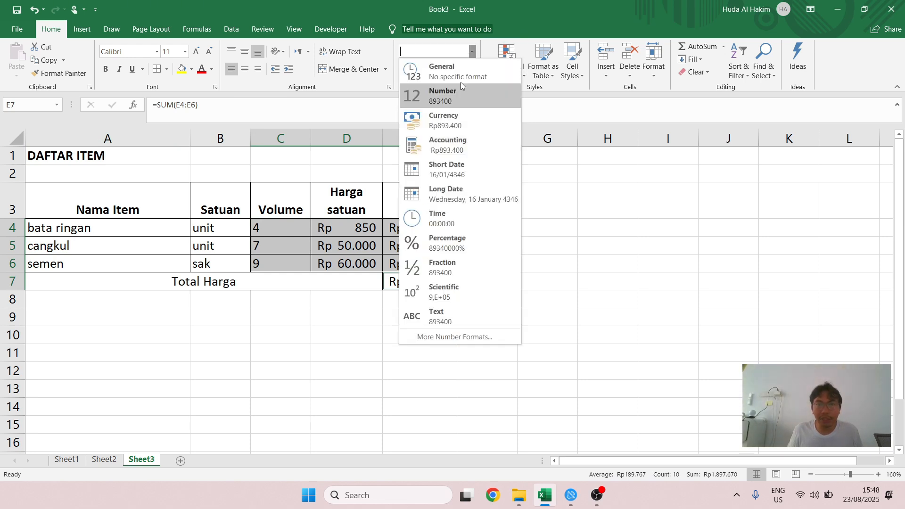
pyautogui.click(438, 70)
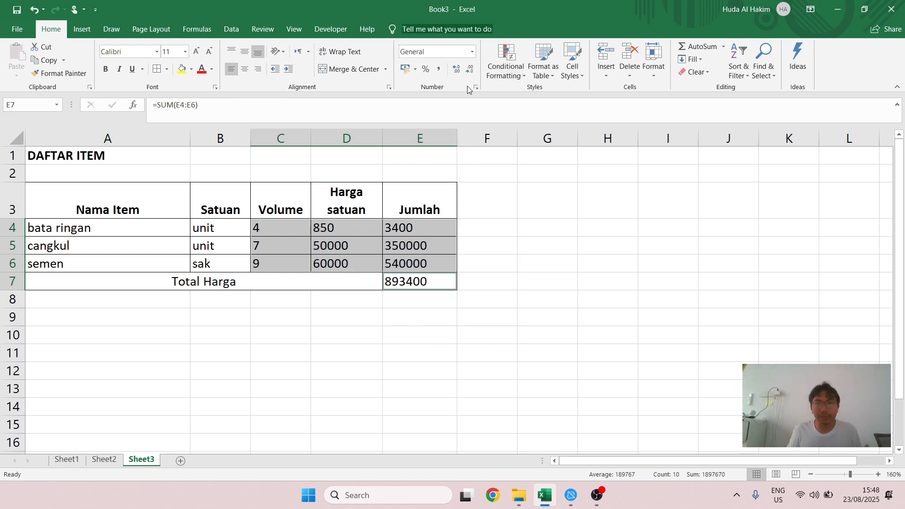
# Apply the Comma Style to the price and amount cells D4:E6 and to the total in E7
pyautogui.click(272, 229)
pyautogui.moveTo(290, 268); pyautogui.dragTo(278, 232)
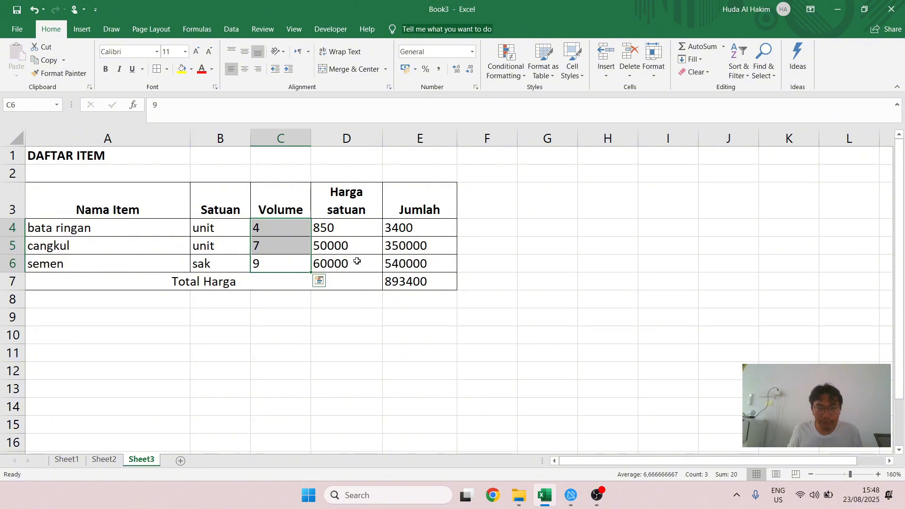
pyautogui.click(345, 227)
pyautogui.moveTo(346, 227); pyautogui.dragTo(368, 262)
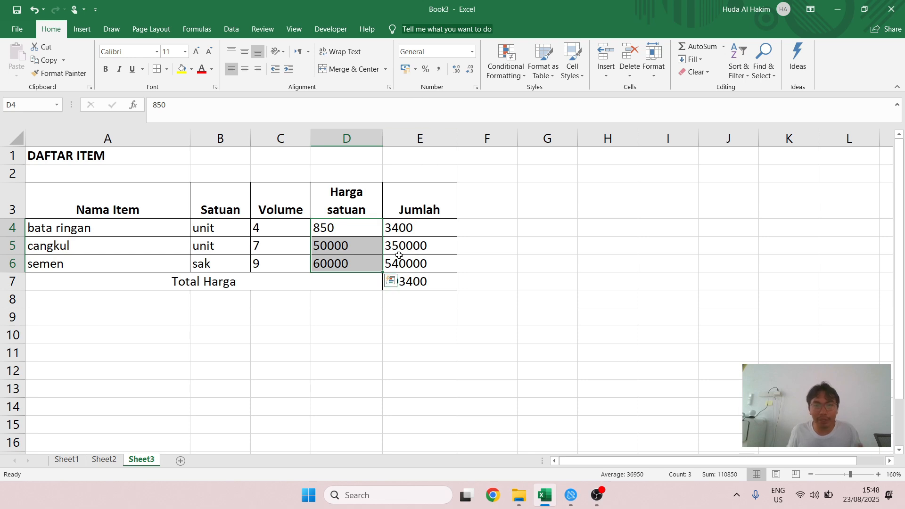
pyautogui.moveTo(395, 271); pyautogui.dragTo(351, 229)
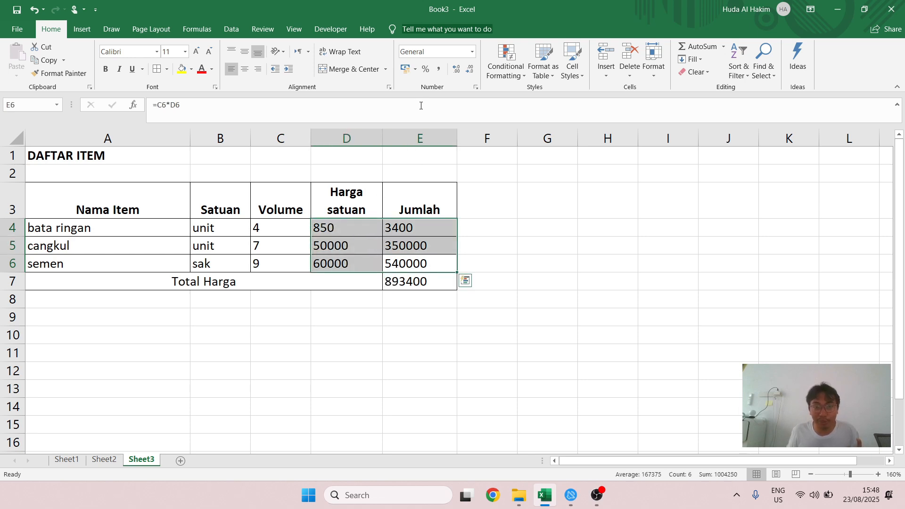
pyautogui.click(440, 71)
pyautogui.click(417, 278)
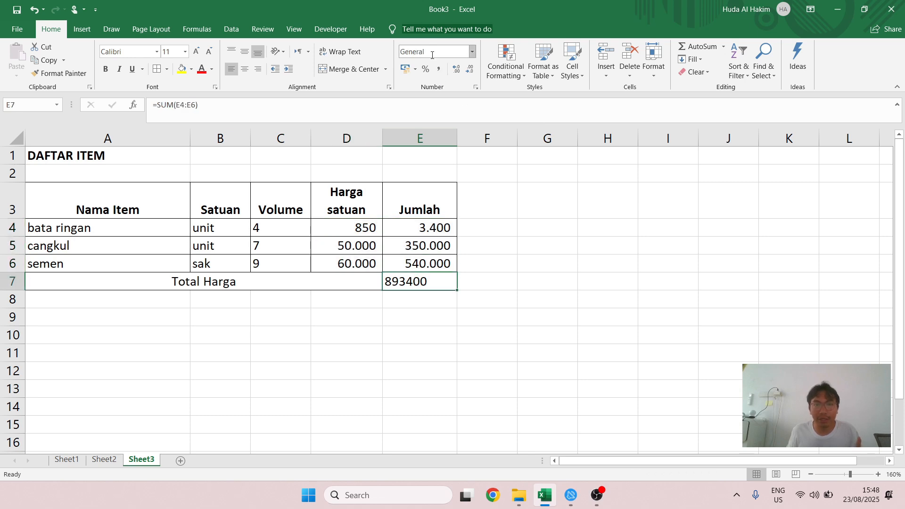
pyautogui.click(440, 69)
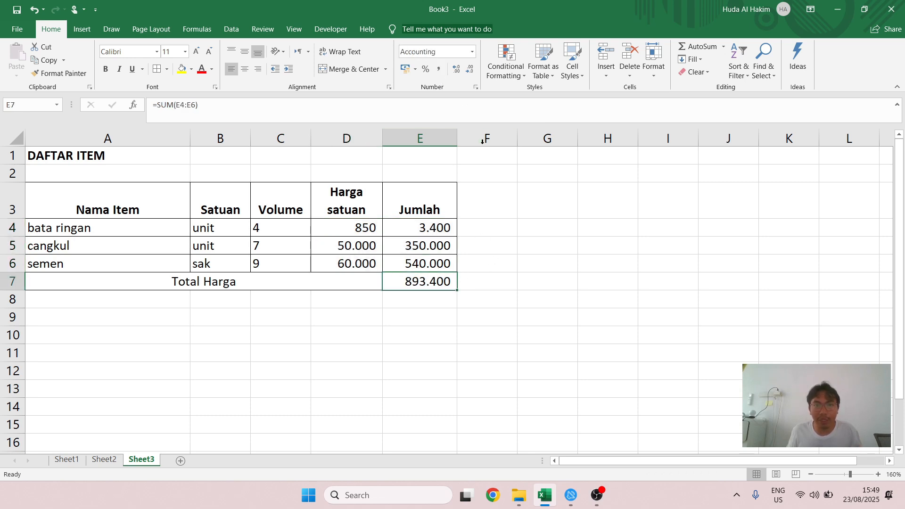
# Apply the Accounting number format to D4:E6 together with the total in E7
pyautogui.moveTo(371, 232); pyautogui.dragTo(422, 264)
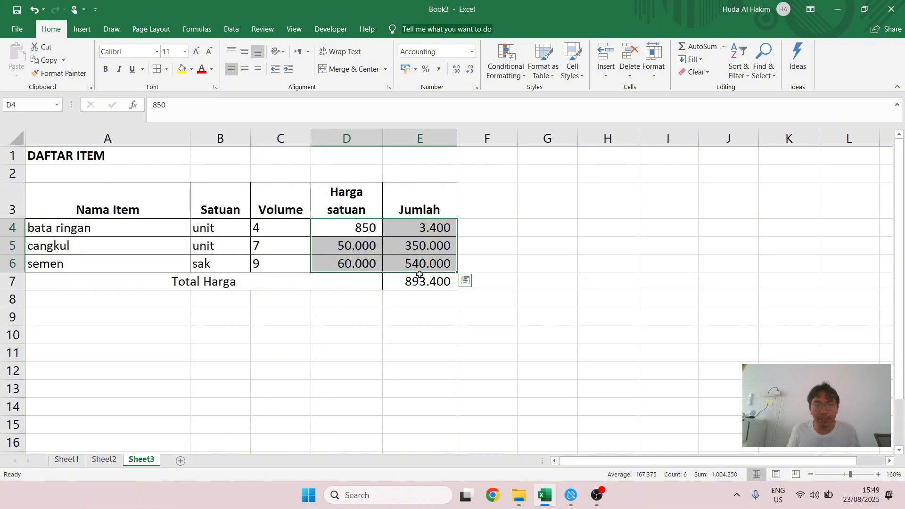
pyautogui.keyDown('ctrl'); pyautogui.click(415, 281); pyautogui.keyUp('ctrl')
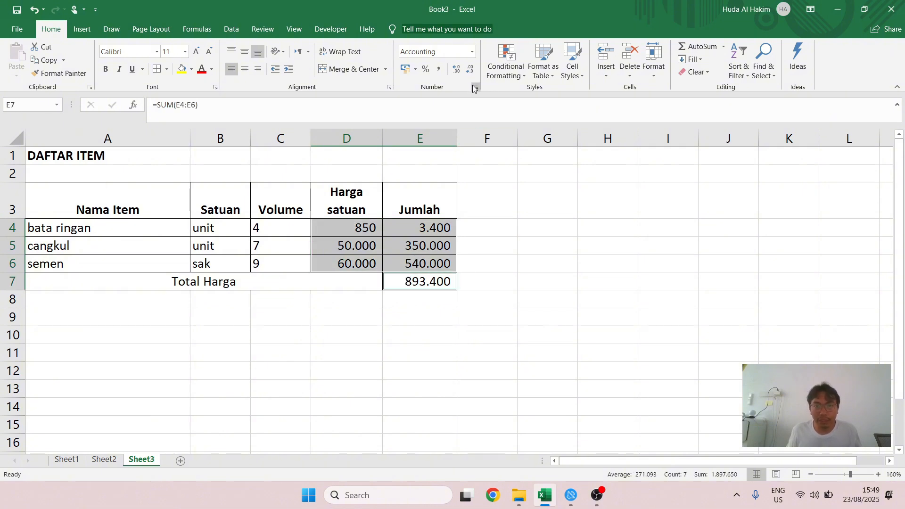
pyautogui.click(472, 52)
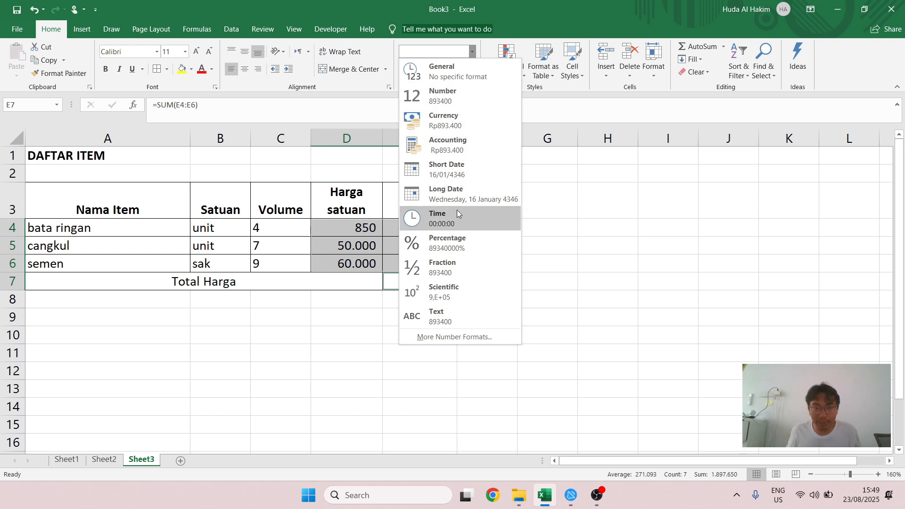
pyautogui.click(443, 146)
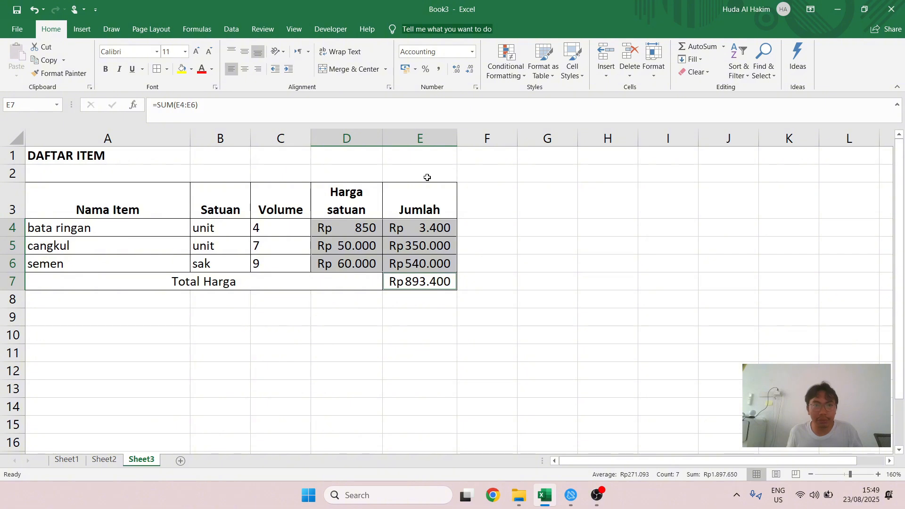
# Change the accounting currency symbol of D4:E6 and E7 to $ English (United States)
pyautogui.click(476, 90)
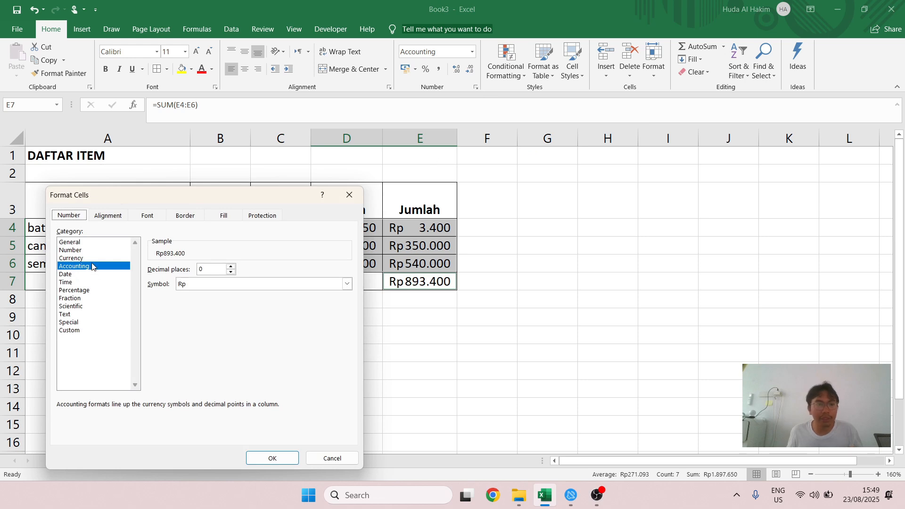
pyautogui.click(191, 284)
pyautogui.scroll(-3, 254, 359)
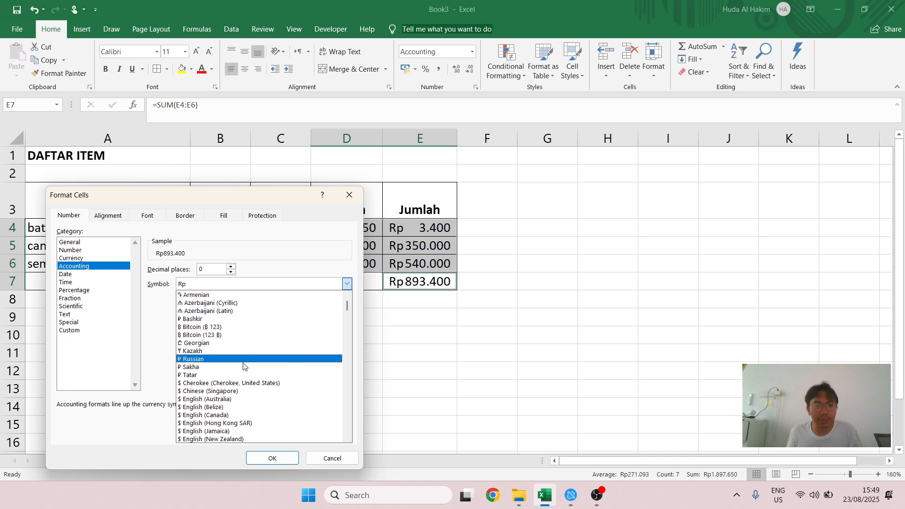
pyautogui.scroll(-1, 258, 385)
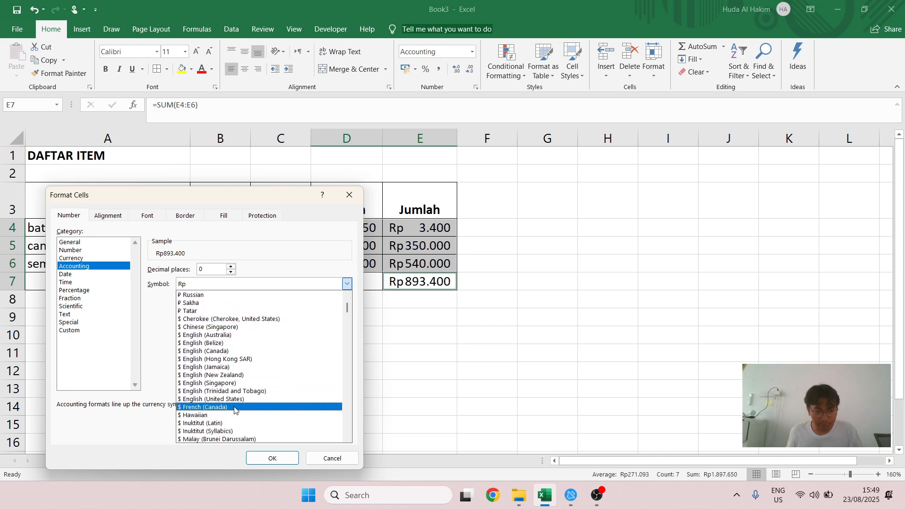
pyautogui.click(230, 400)
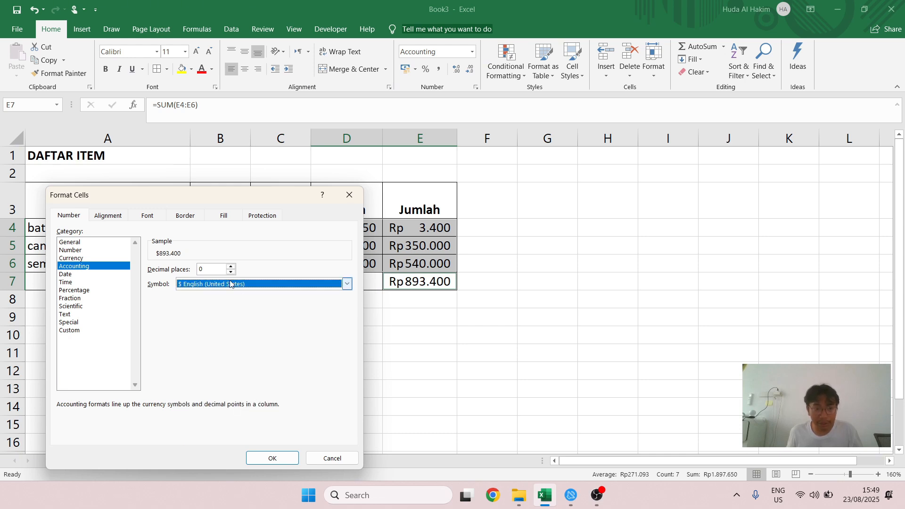
pyautogui.click(285, 459)
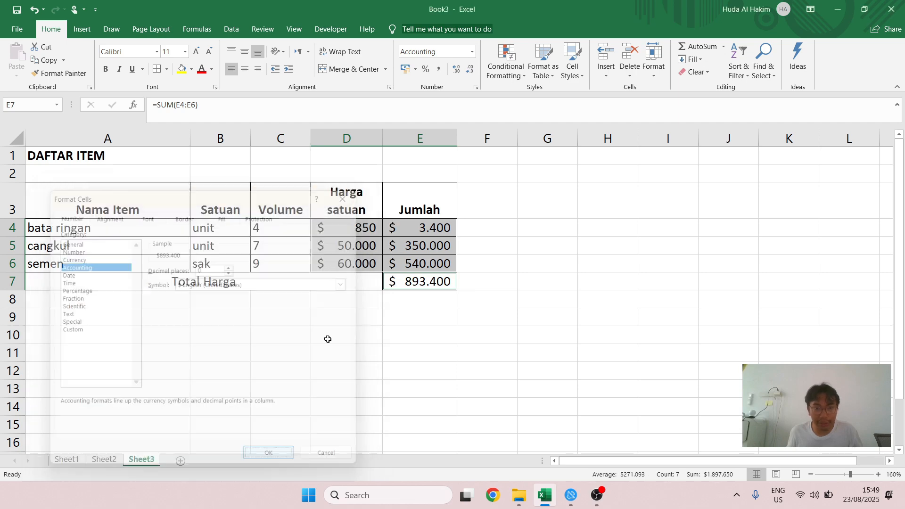
# Set the accounting currency symbol of D4:E6 and E7 back to Rp
pyautogui.click(475, 87)
pyautogui.click(254, 288)
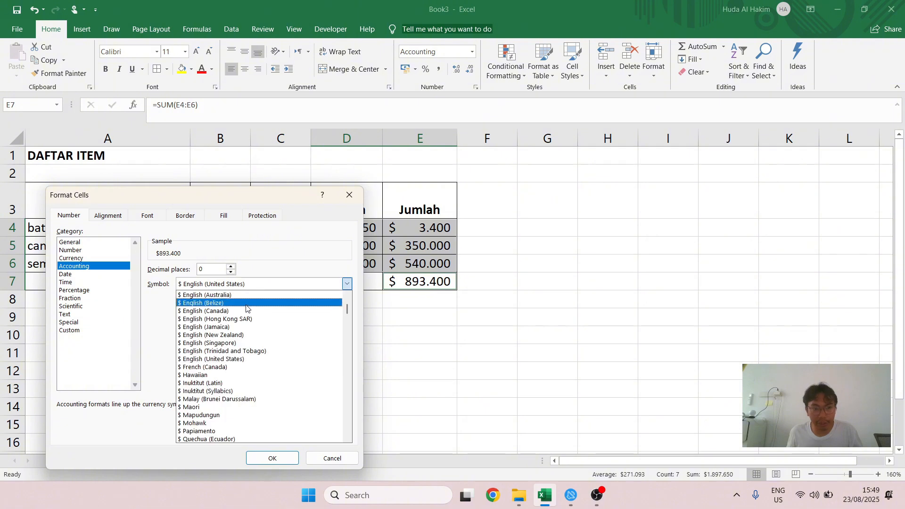
pyautogui.scroll(8, 253, 309)
pyautogui.click(213, 304)
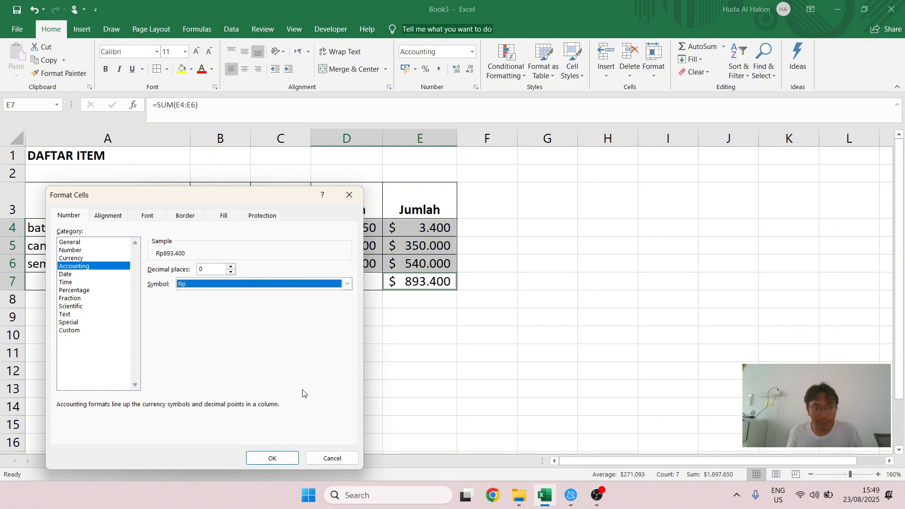
pyautogui.click(296, 457)
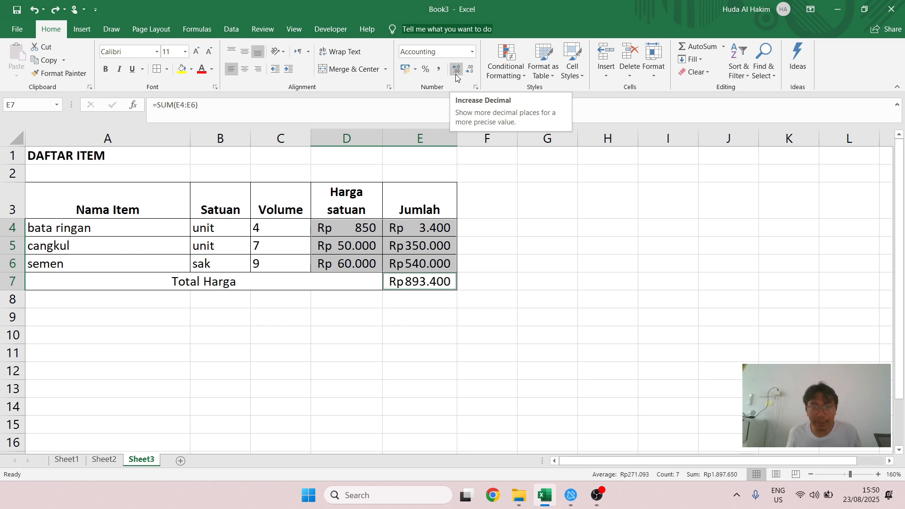
# Increase the decimals of the amounts in D4:E6 and E7 to two places
pyautogui.click(454, 72)
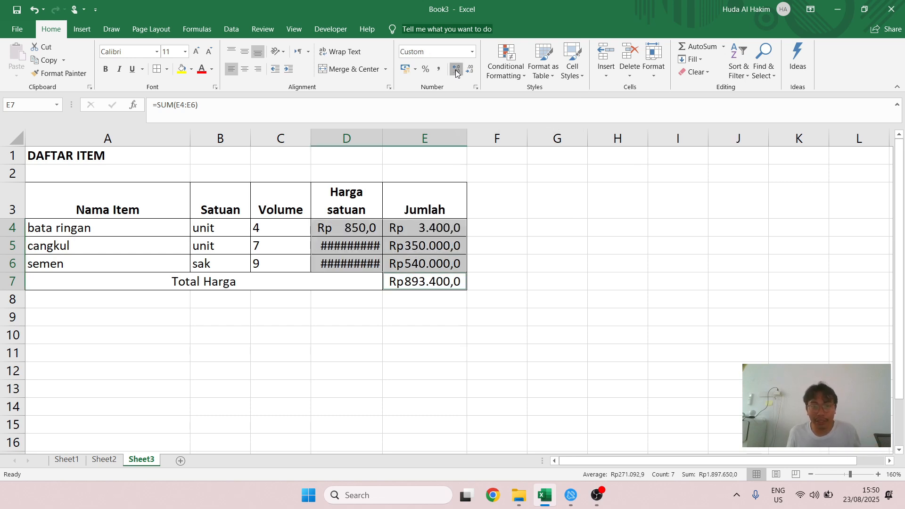
pyautogui.click(455, 70)
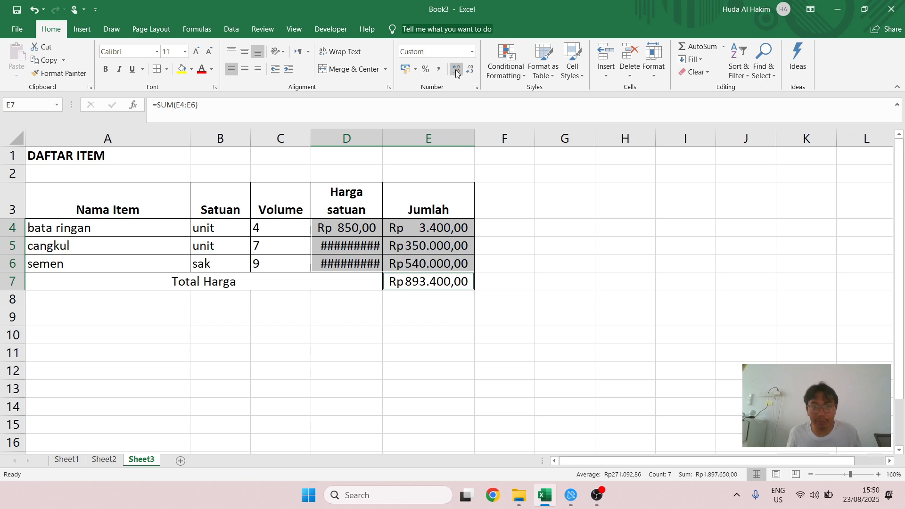
# Widen columns D and E enough to show the Harga satuan and Jumlah amounts in full
pyautogui.click(419, 249)
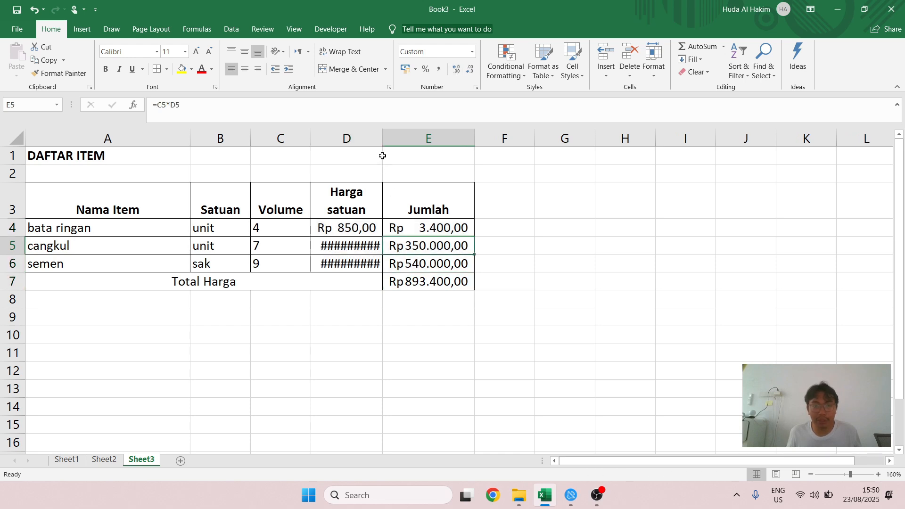
pyautogui.click(344, 246)
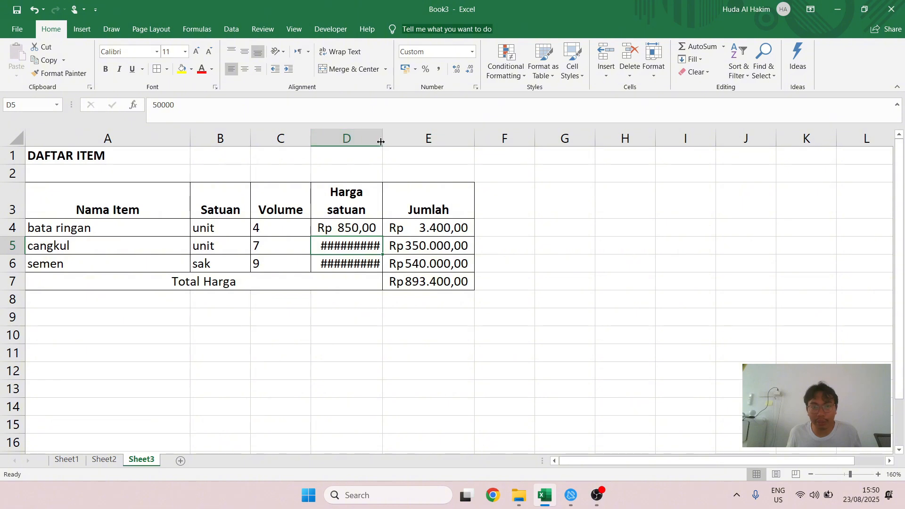
pyautogui.moveTo(381, 142); pyautogui.dragTo(409, 136)
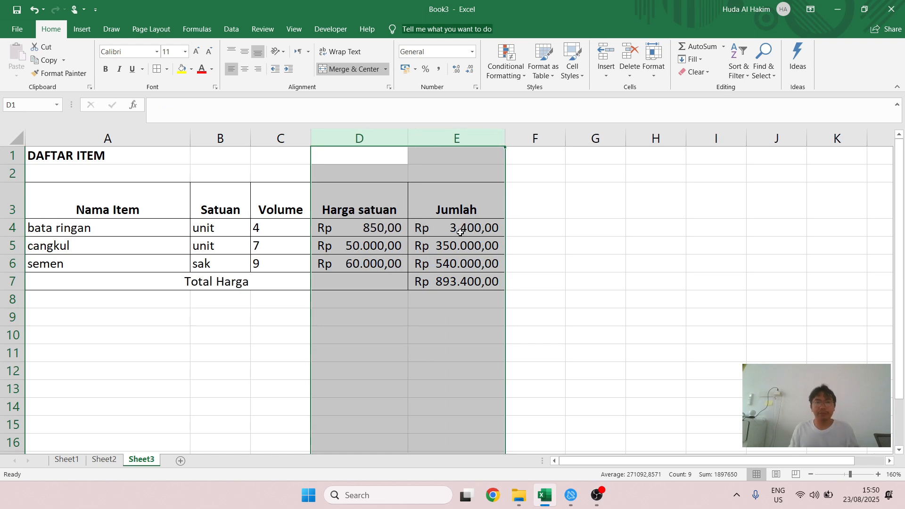
pyautogui.click(463, 229)
# Reduce the decimals of the amounts in D4:E6 and E7 to zero places
pyautogui.moveTo(375, 228); pyautogui.dragTo(441, 263)
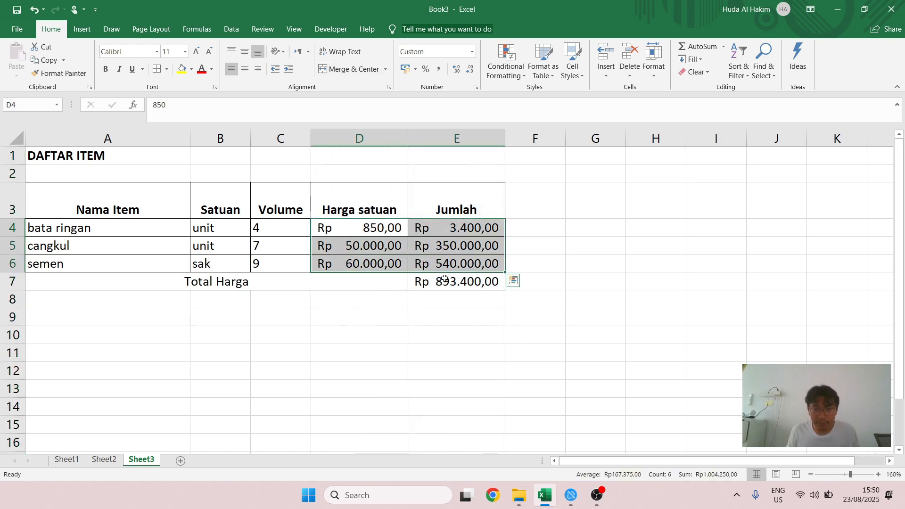
pyautogui.keyDown('ctrl'); pyautogui.click(443, 280); pyautogui.keyUp('ctrl')
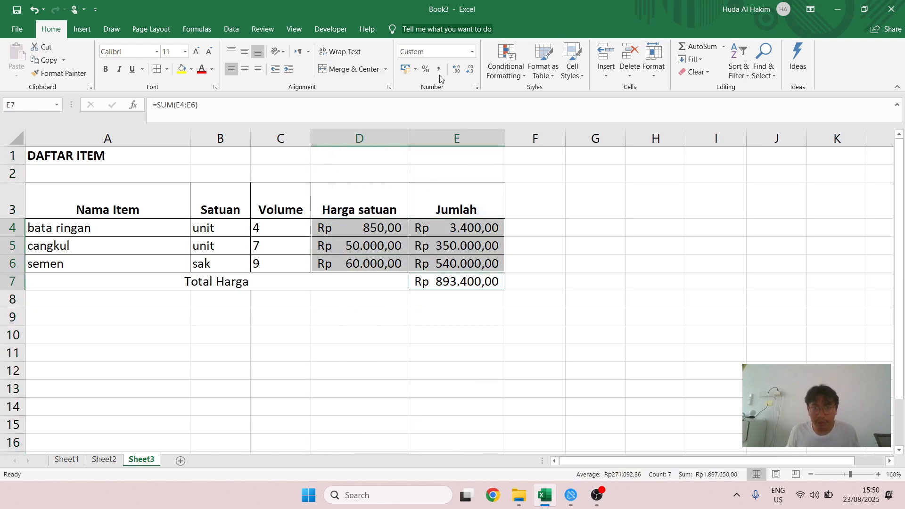
pyautogui.click(470, 71)
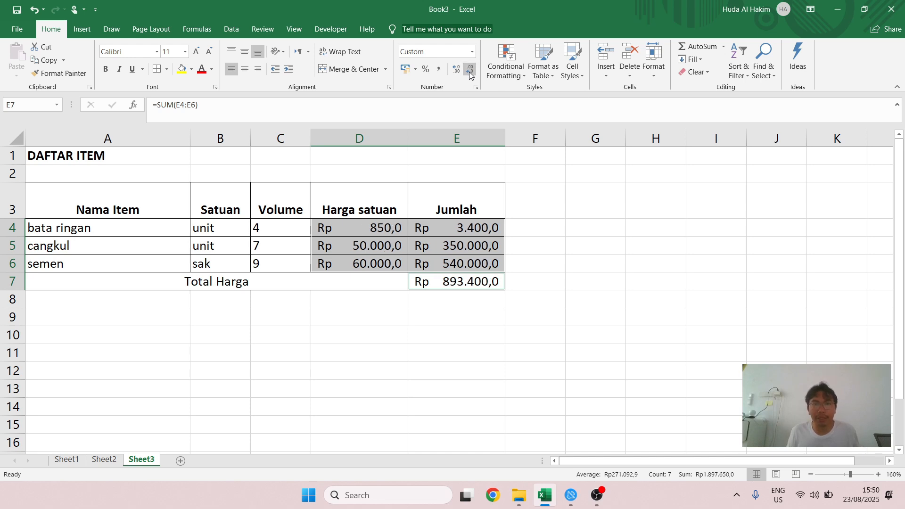
pyautogui.click(470, 71)
pyautogui.click(425, 280)
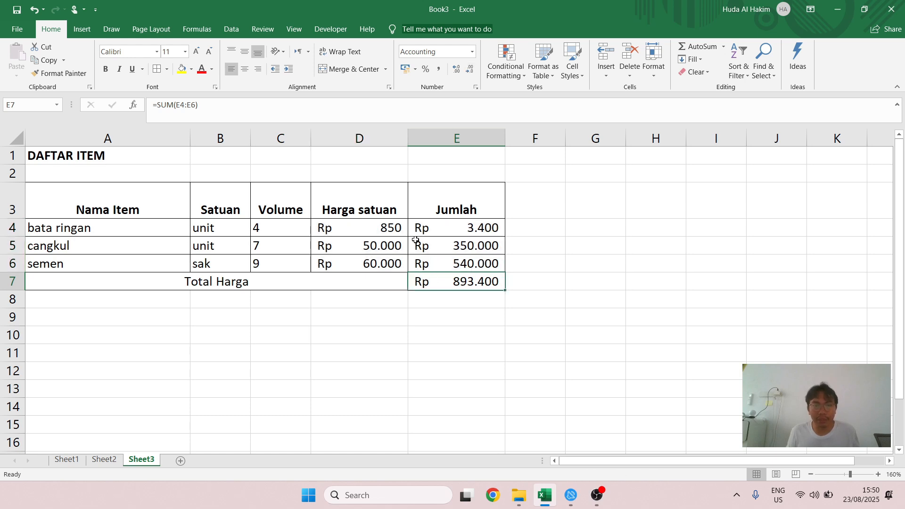
pyautogui.click(392, 235)
pyautogui.click(189, 252)
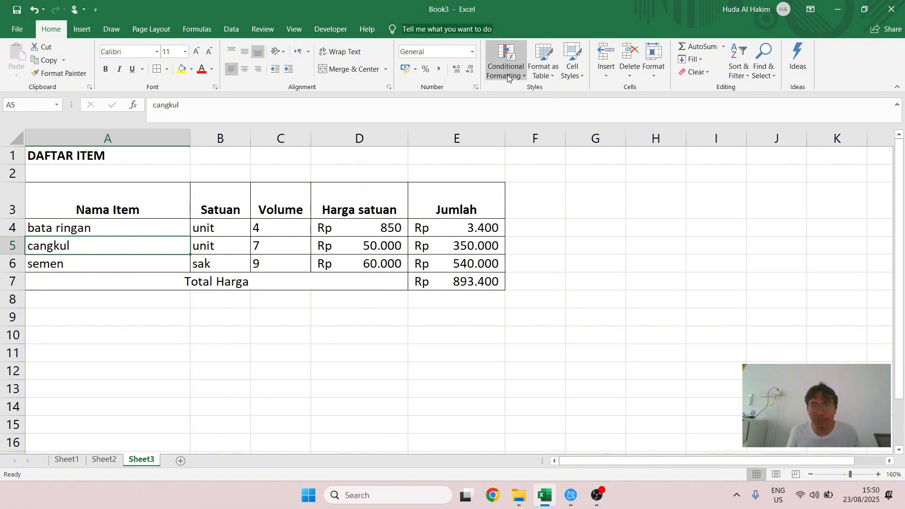
# Start a new conditional formatting rule for E4:E7 with the rule type "Format only cells that contain"
pyautogui.click(455, 233)
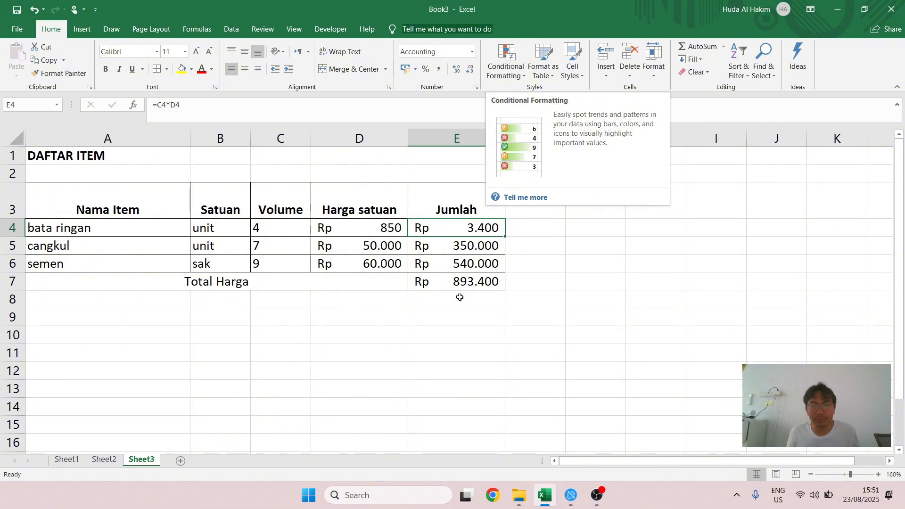
pyautogui.moveTo(457, 281); pyautogui.dragTo(444, 231)
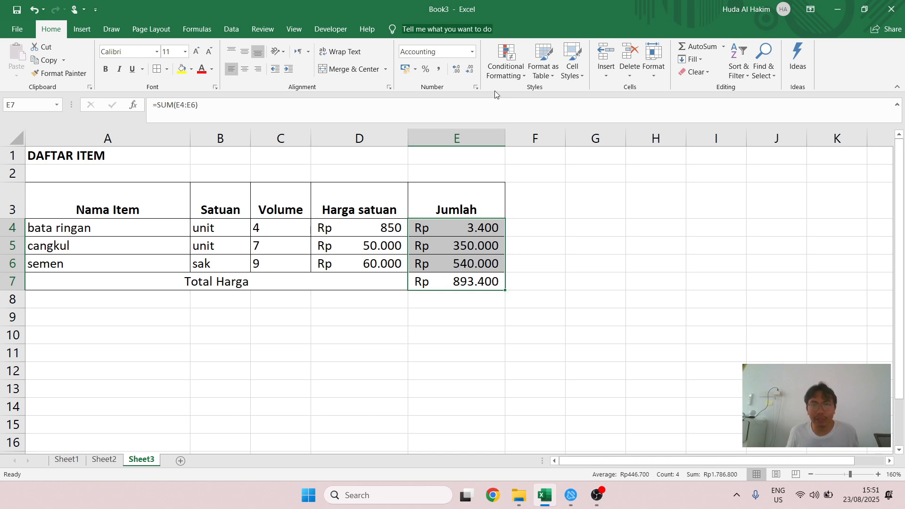
pyautogui.click(516, 75)
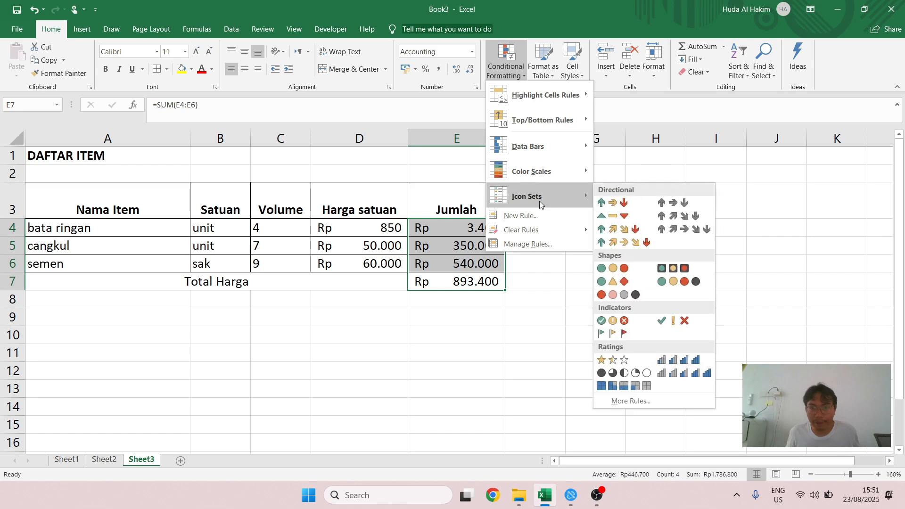
pyautogui.click(521, 216)
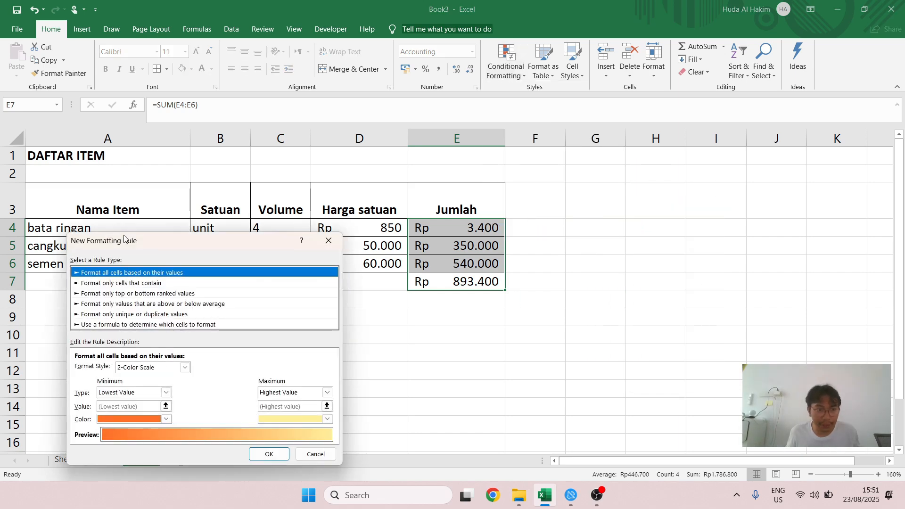
pyautogui.moveTo(115, 243); pyautogui.dragTo(604, 149)
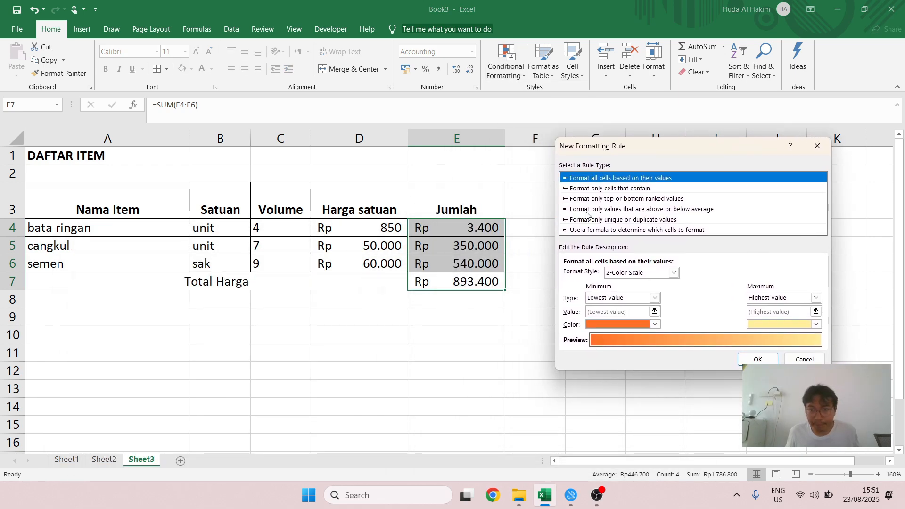
pyautogui.click(633, 200)
pyautogui.click(641, 211)
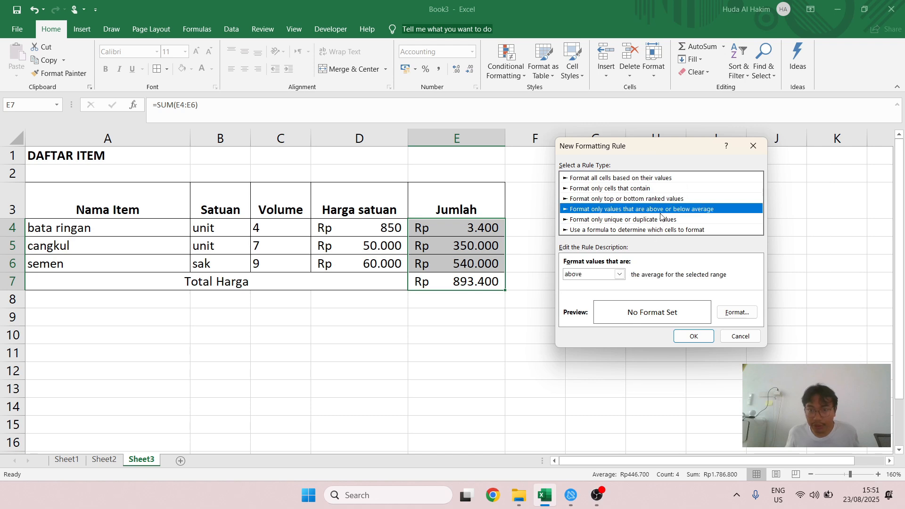
pyautogui.click(613, 189)
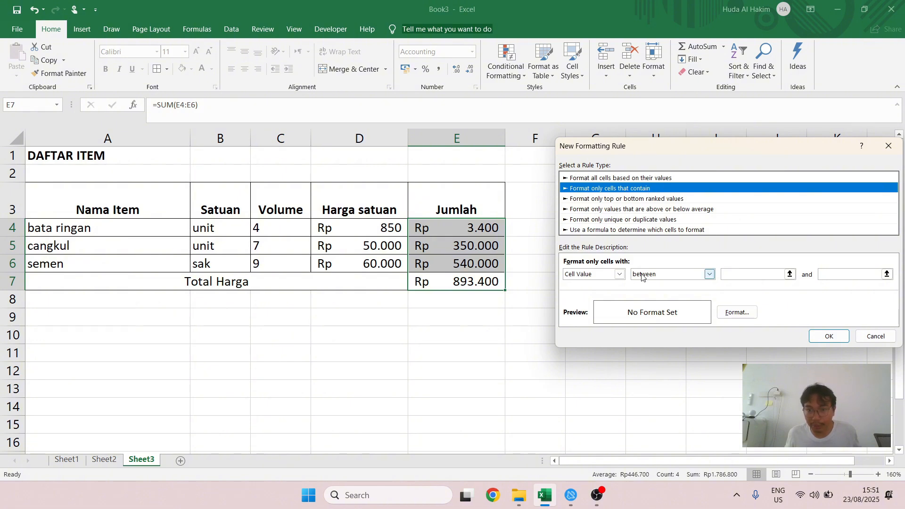
# Set the rule's condition to Cell Value greater than 500000
pyautogui.click(620, 275)
pyautogui.click(710, 274)
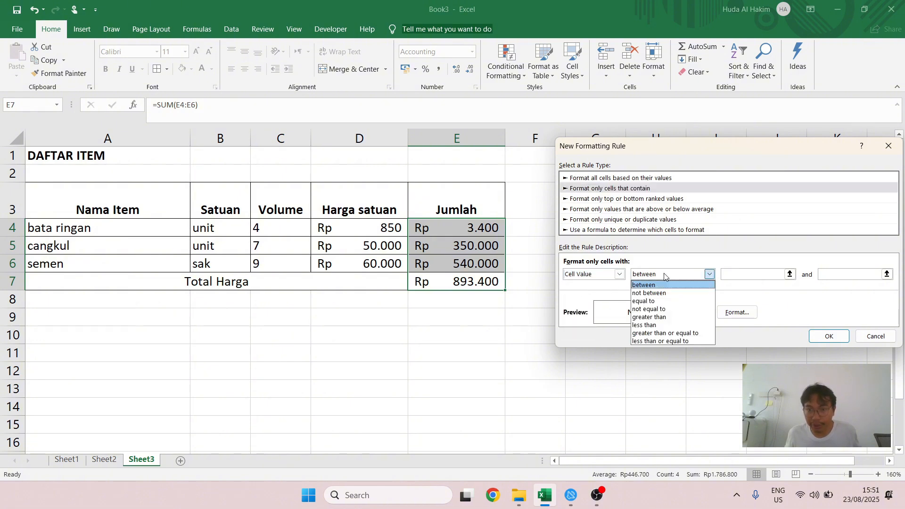
pyautogui.click(652, 319)
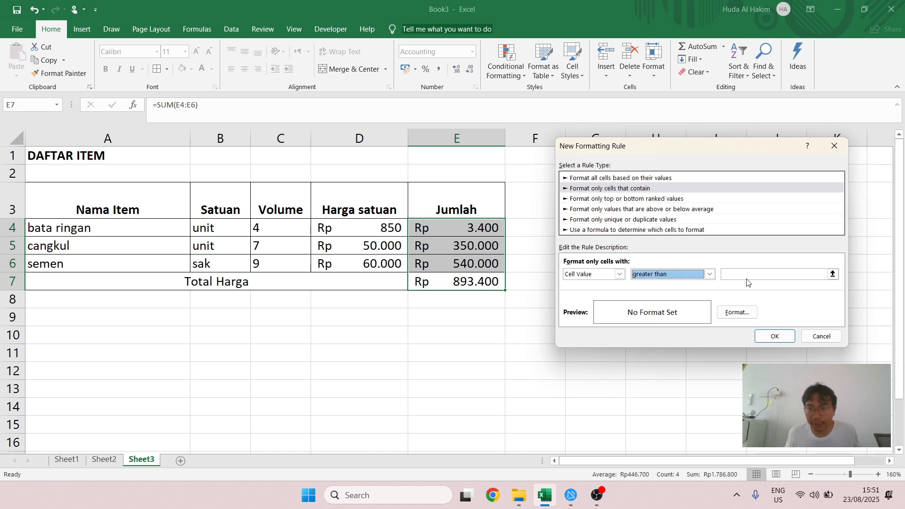
pyautogui.click(745, 275)
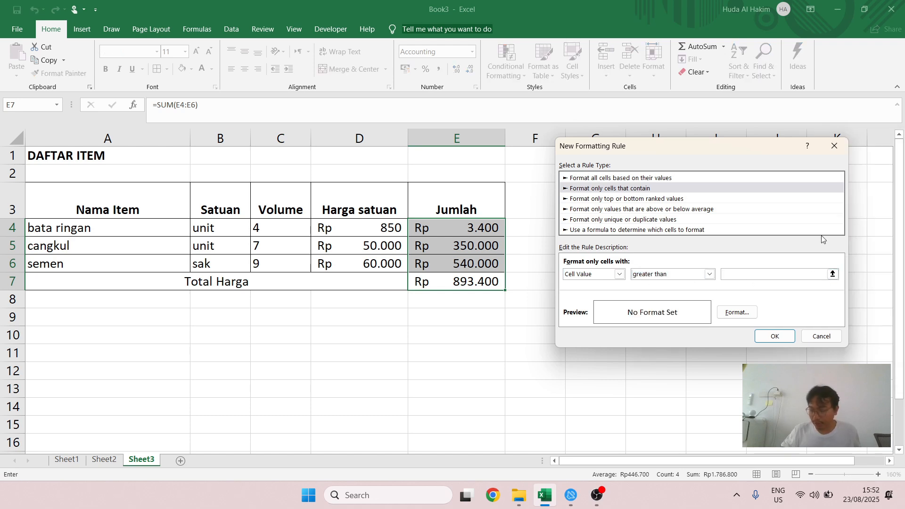
pyautogui.write('500000')
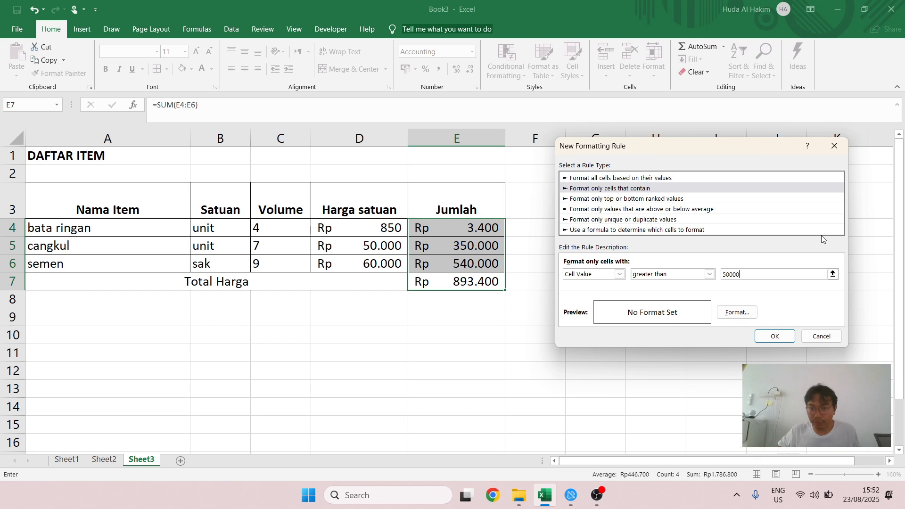
# Give the rule a yellow fill and apply it to the Jumlah amounts in E4:E7
pyautogui.click(737, 312)
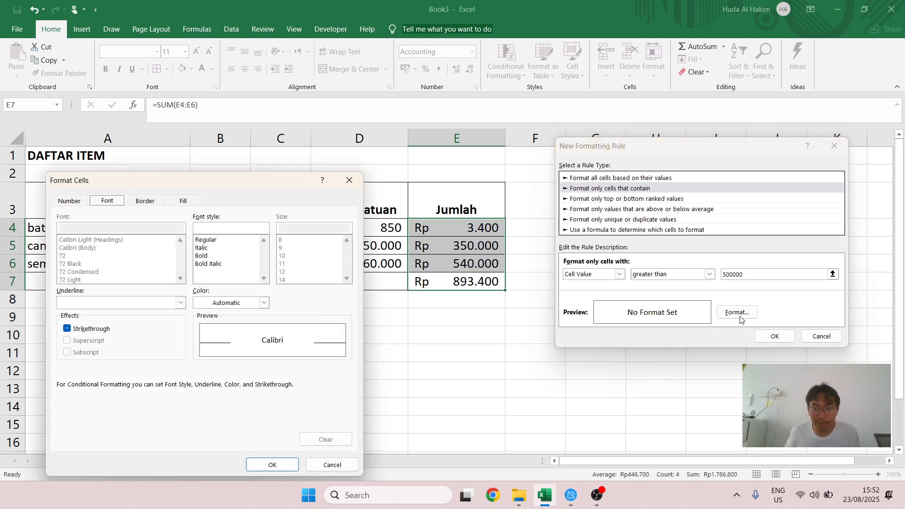
pyautogui.click(147, 201)
pyautogui.click(183, 202)
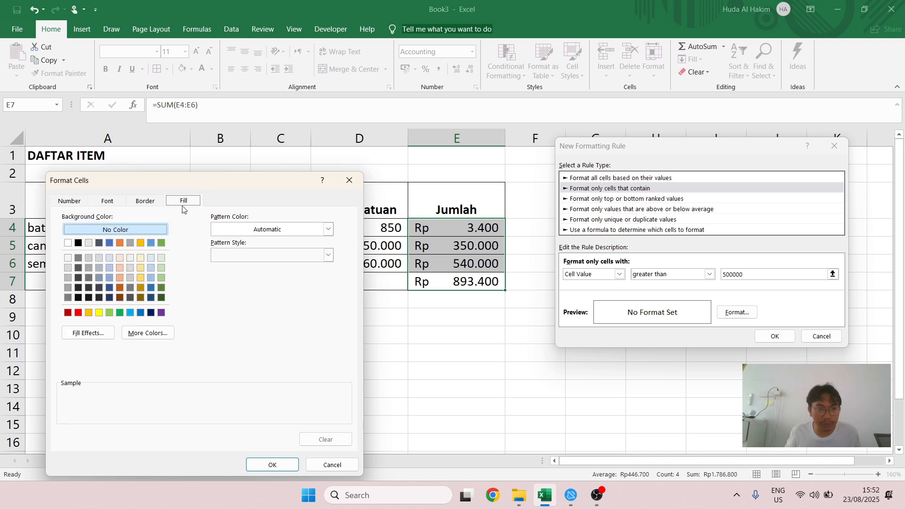
pyautogui.click(99, 313)
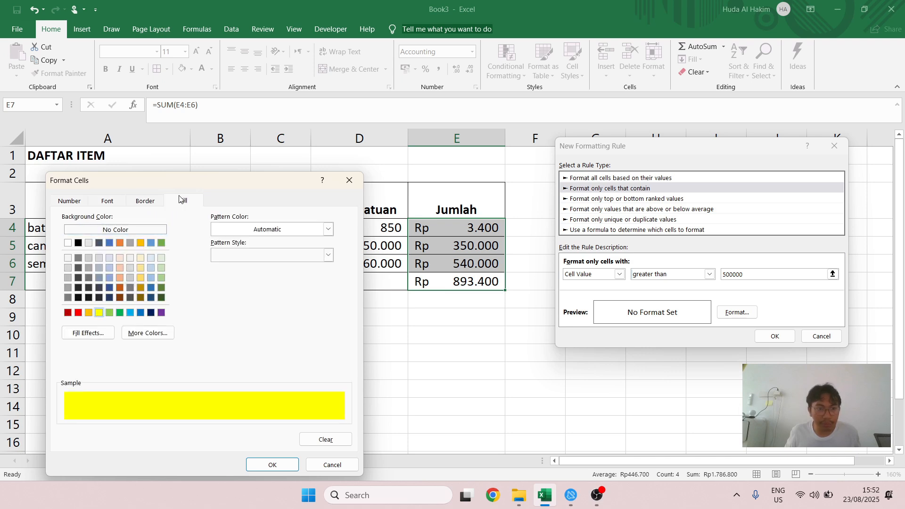
pyautogui.click(279, 471)
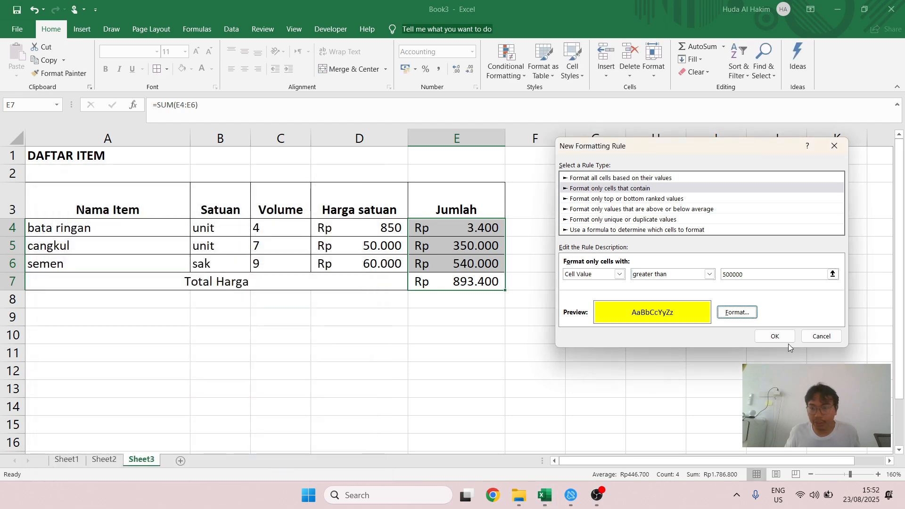
pyautogui.click(773, 337)
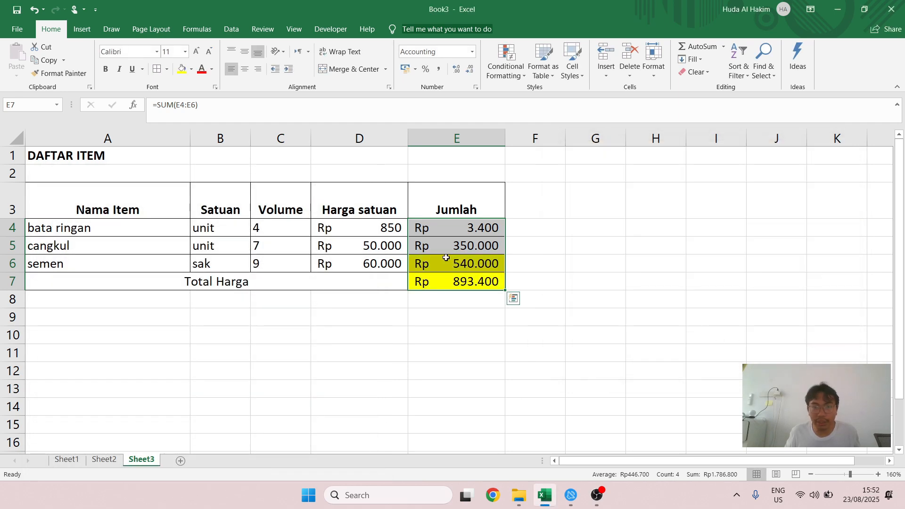
pyautogui.click(543, 248)
pyautogui.click(480, 262)
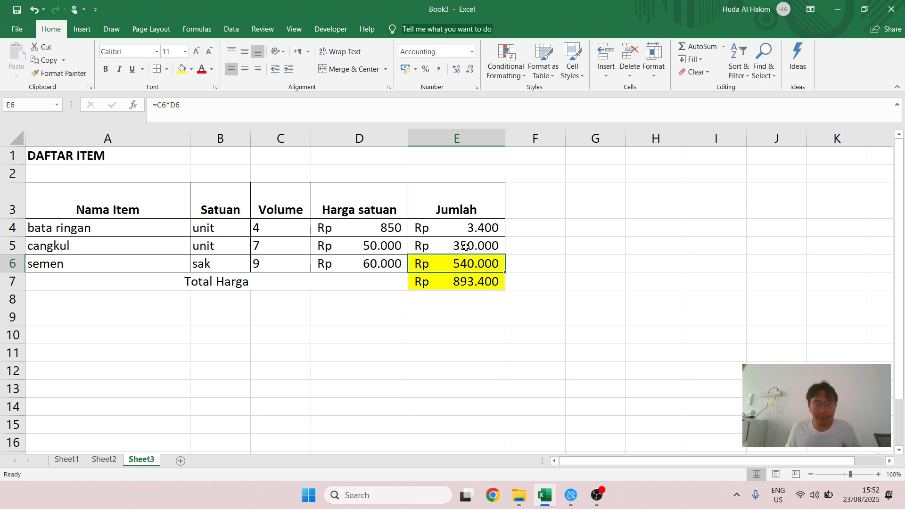
# Change the volume of semen in C6 to 7 and check the highlighting of its Jumlah cell
pyautogui.click(437, 240)
pyautogui.click(288, 266)
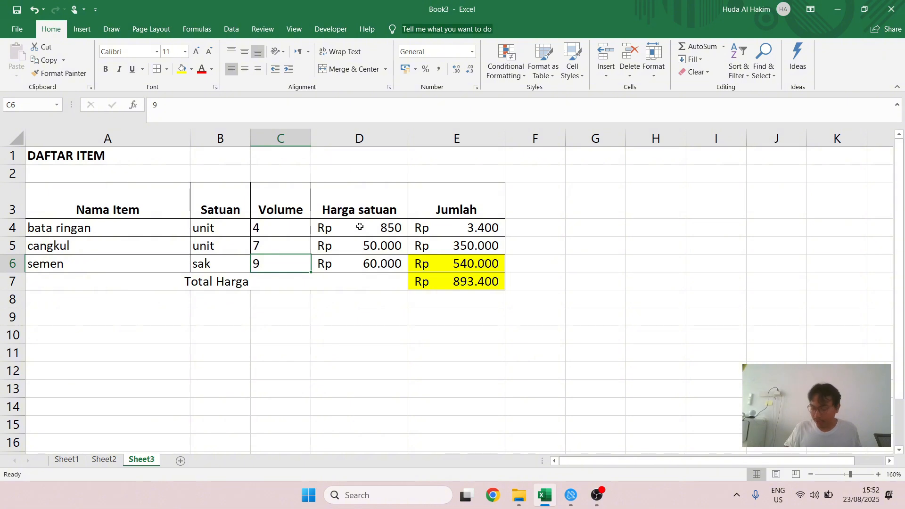
pyautogui.write('7')
pyautogui.press('Return')
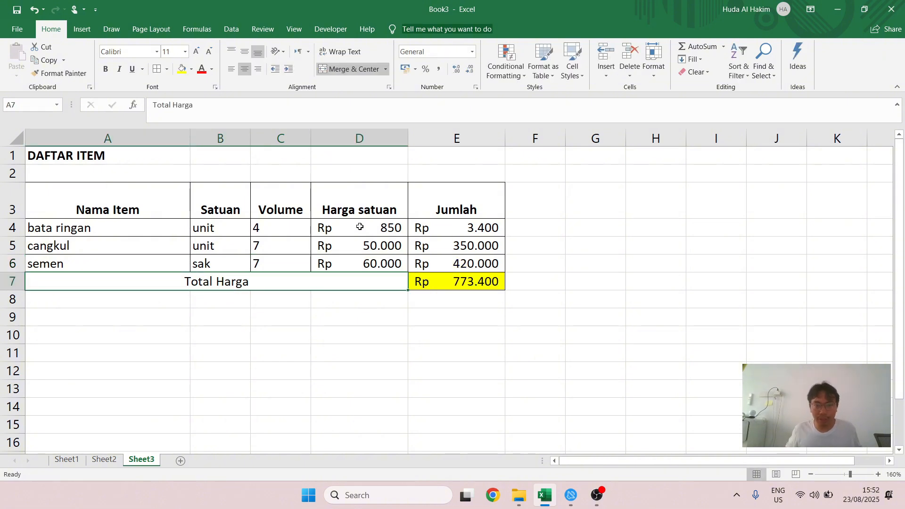
pyautogui.click(460, 267)
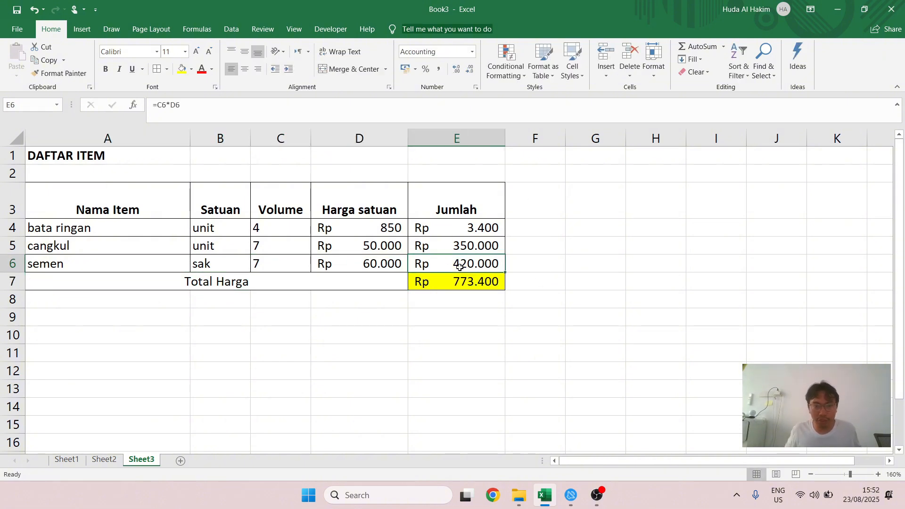
pyautogui.click(382, 262)
pyautogui.click(448, 259)
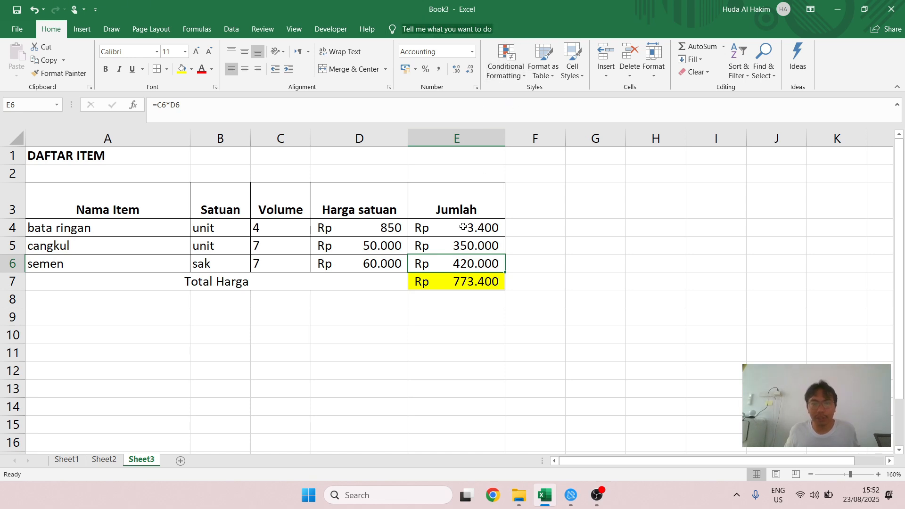
# Limit the Jumlah conditional formatting rule's range to E4:E6, leaving out the Total Harga cell
pyautogui.moveTo(463, 228); pyautogui.dragTo(460, 282)
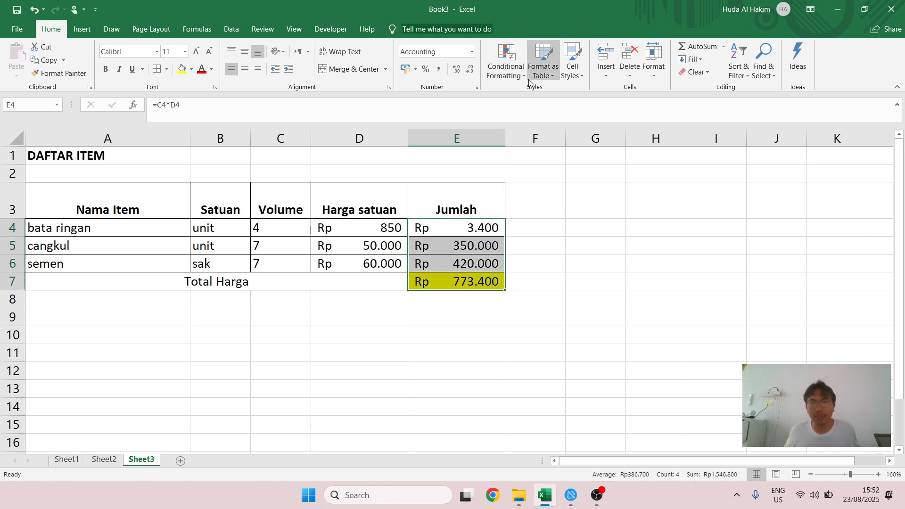
pyautogui.click(516, 74)
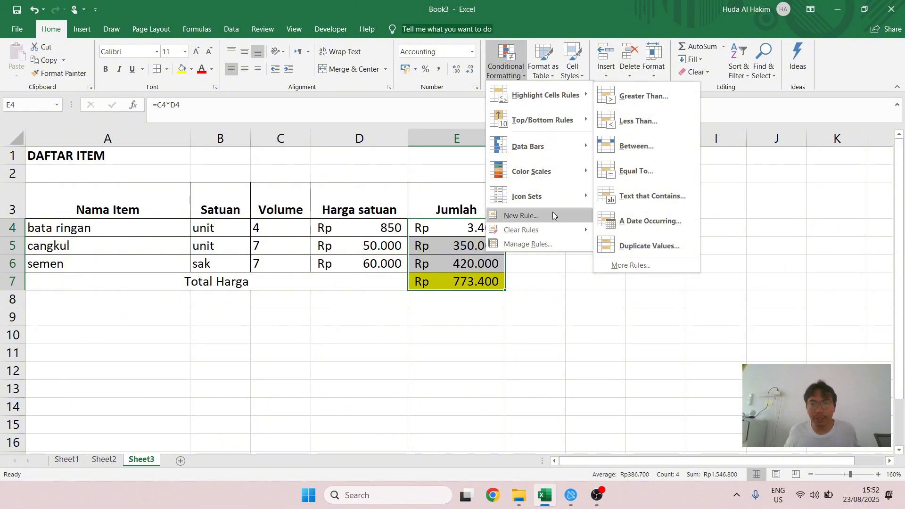
pyautogui.click(541, 245)
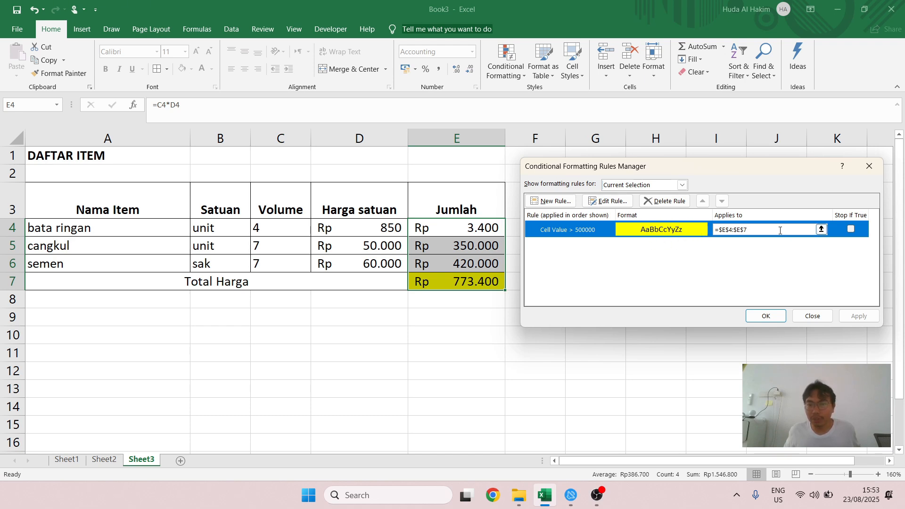
pyautogui.click(766, 231)
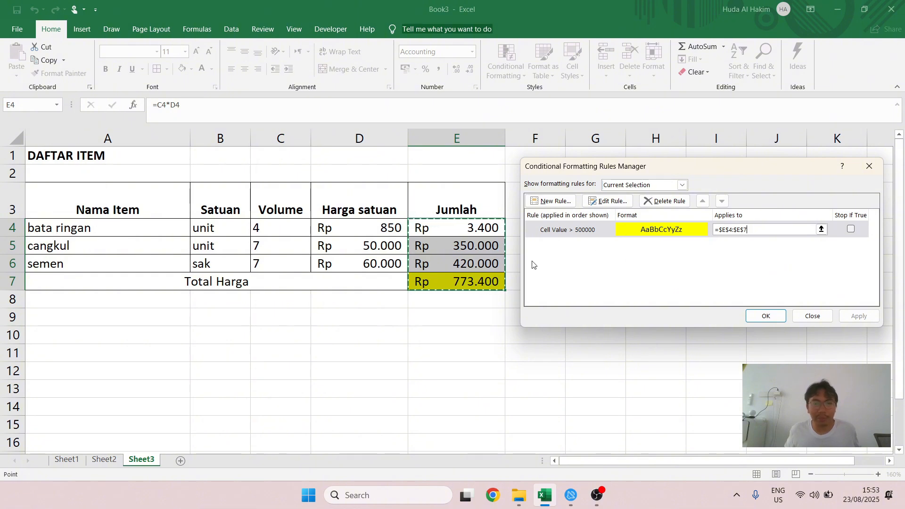
pyautogui.press('BackSpace')
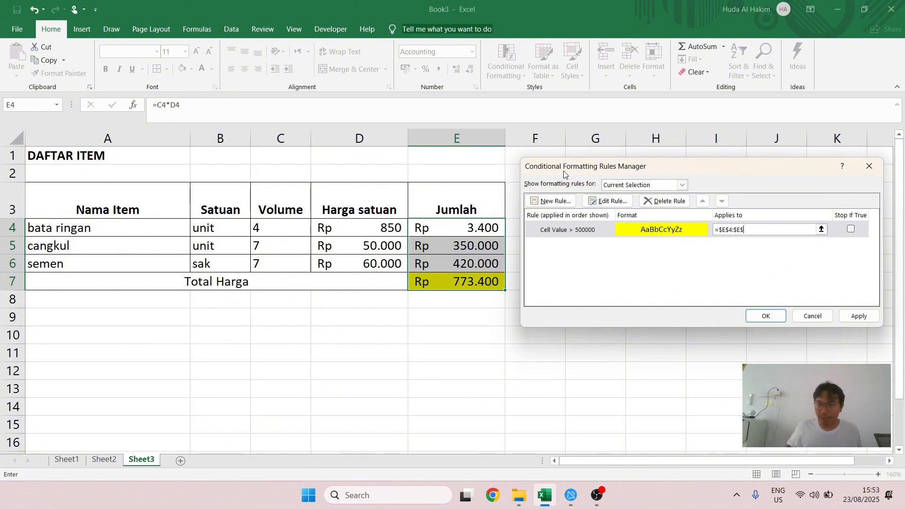
pyautogui.write('6')
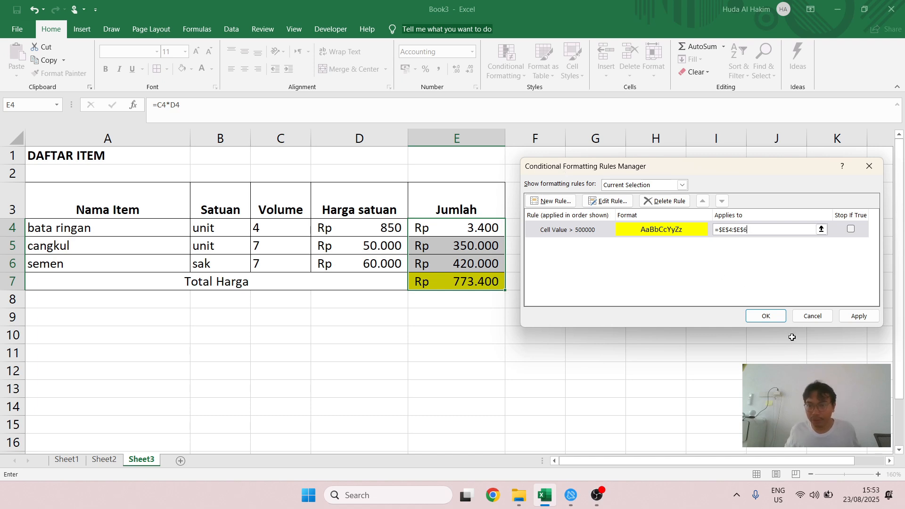
pyautogui.click(766, 316)
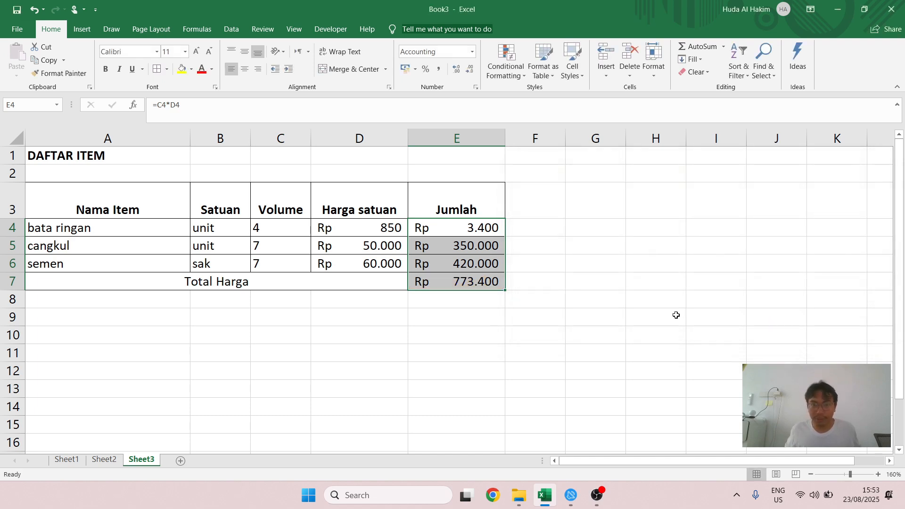
pyautogui.click(479, 282)
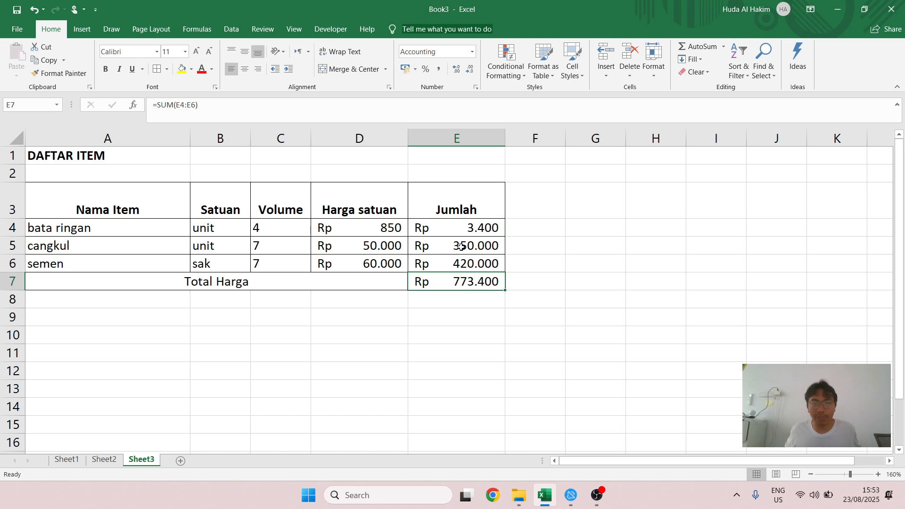
# Edit the greater-than-500000 rule for E4:E6 to use a red fill and apply the change
pyautogui.moveTo(483, 225); pyautogui.dragTo(476, 264)
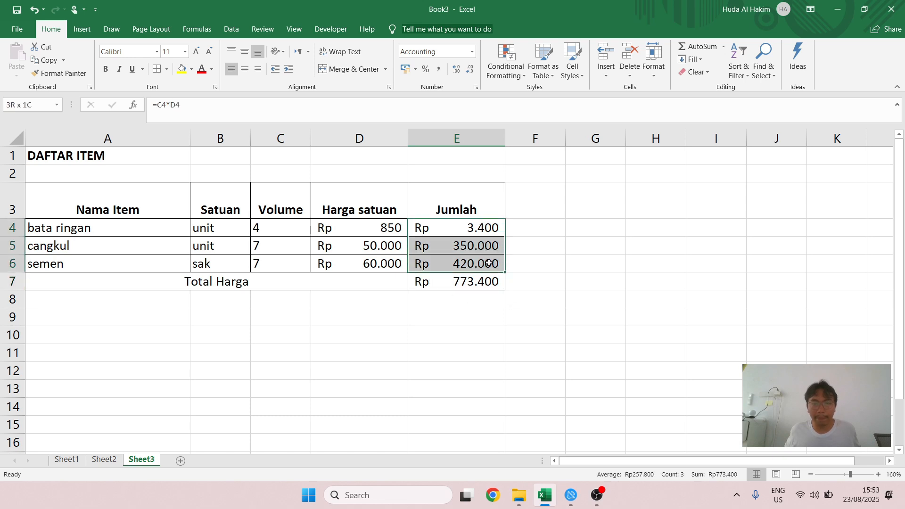
pyautogui.click(506, 66)
pyautogui.click(527, 244)
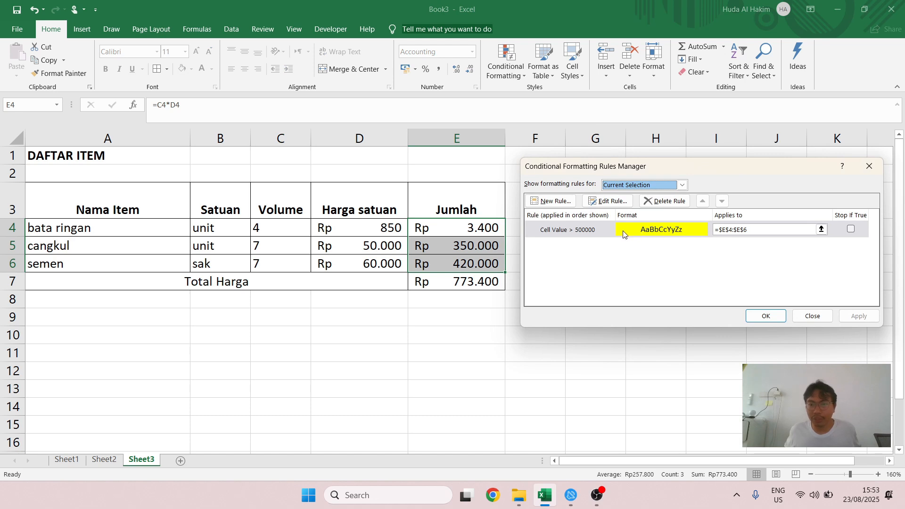
pyautogui.click(653, 233)
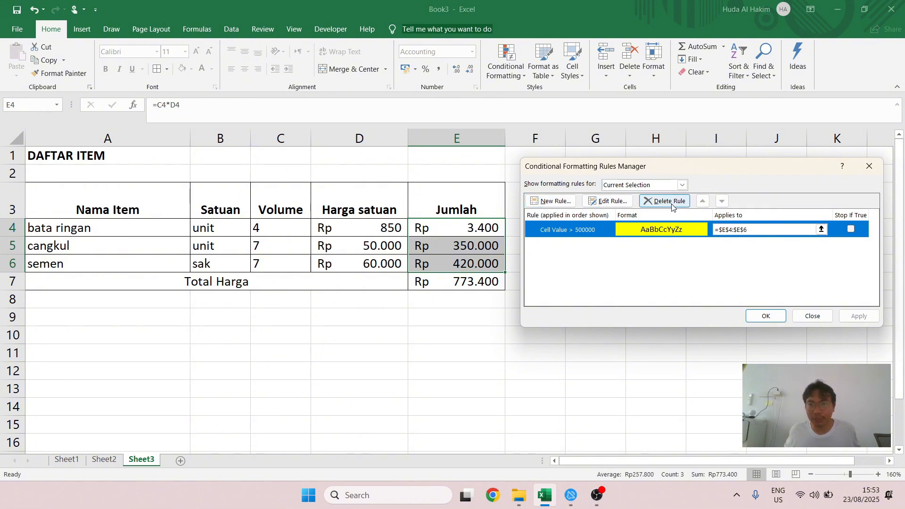
pyautogui.doubleClick(654, 233)
pyautogui.click(737, 312)
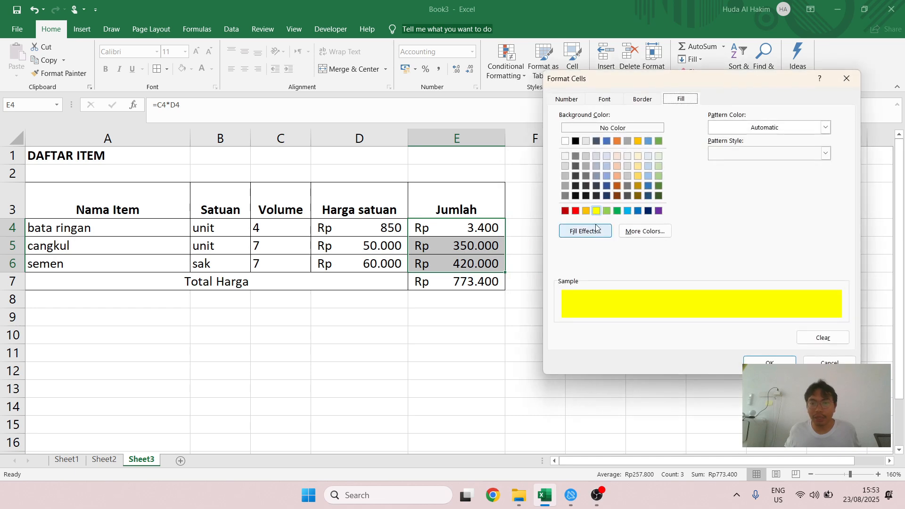
pyautogui.click(576, 211)
pyautogui.click(770, 363)
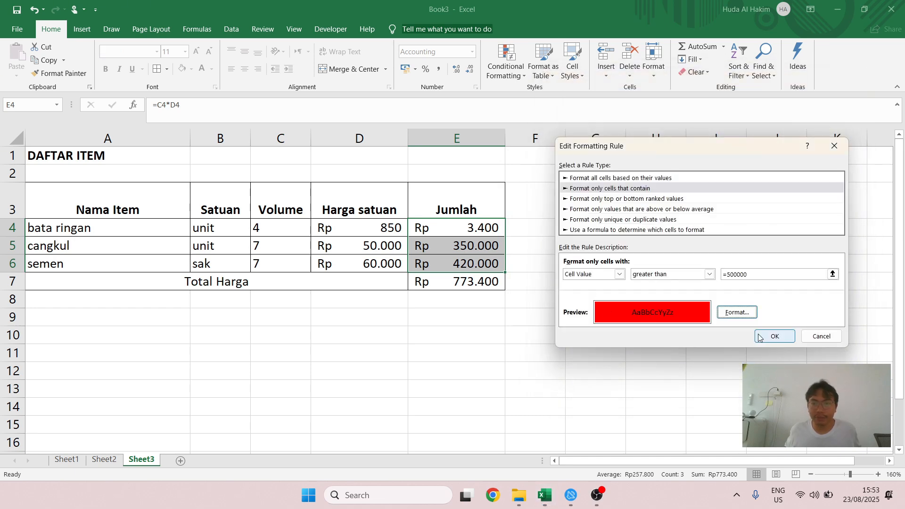
pyautogui.click(773, 335)
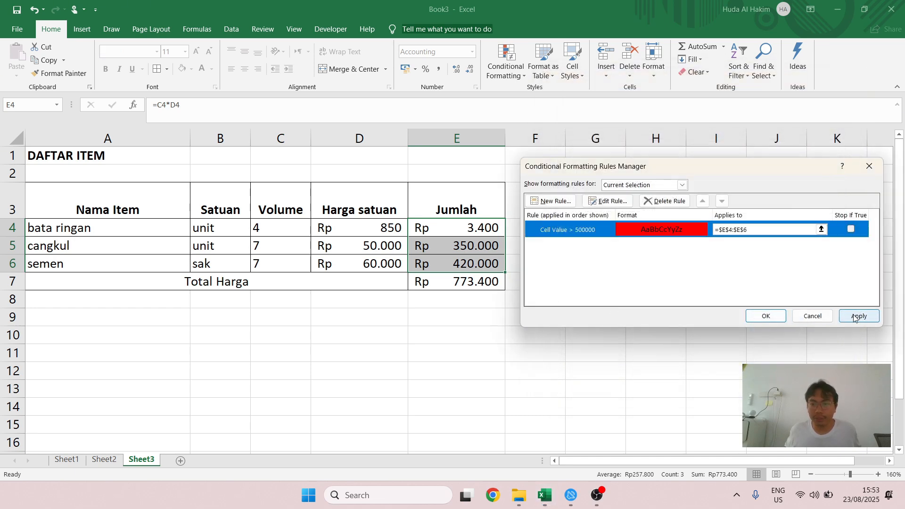
pyautogui.click(859, 316)
pyautogui.click(764, 315)
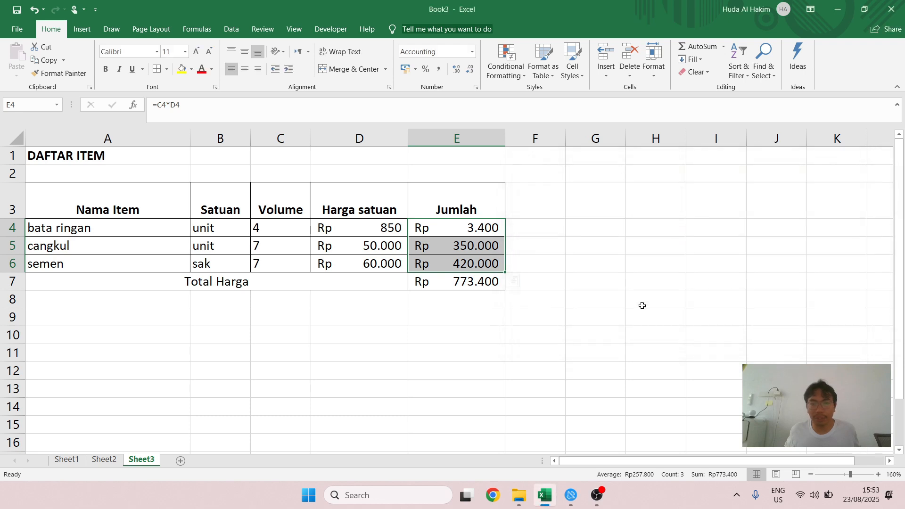
# Change the volume of semen in C6 to 10 and check the highlighting of its Jumlah cell
pyautogui.click(429, 269)
pyautogui.click(395, 259)
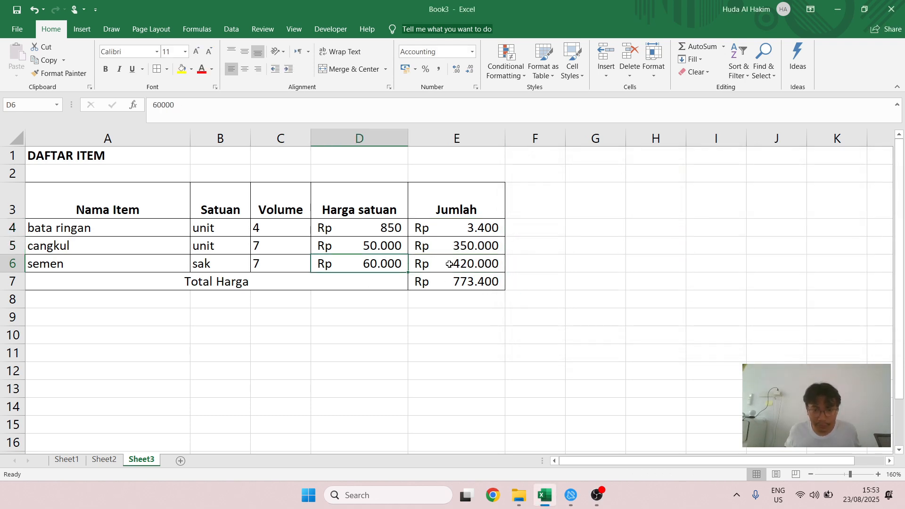
pyautogui.click(465, 267)
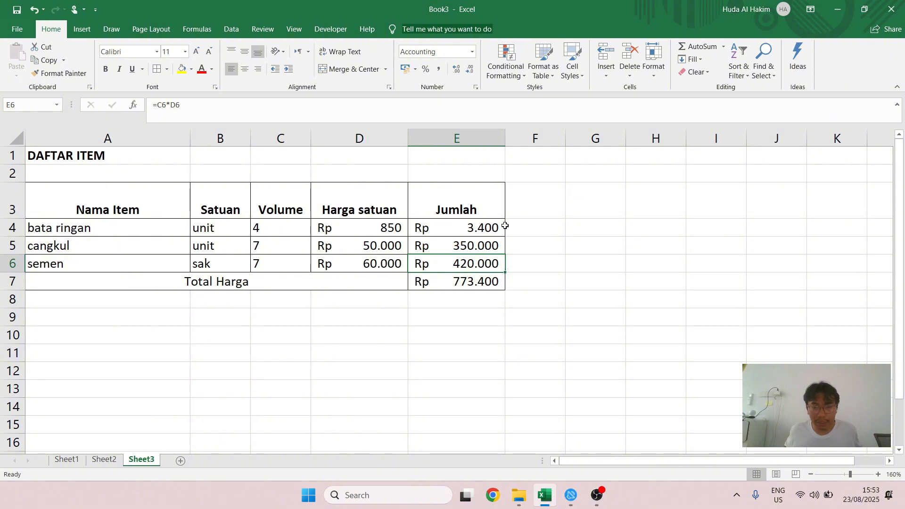
pyautogui.click(280, 266)
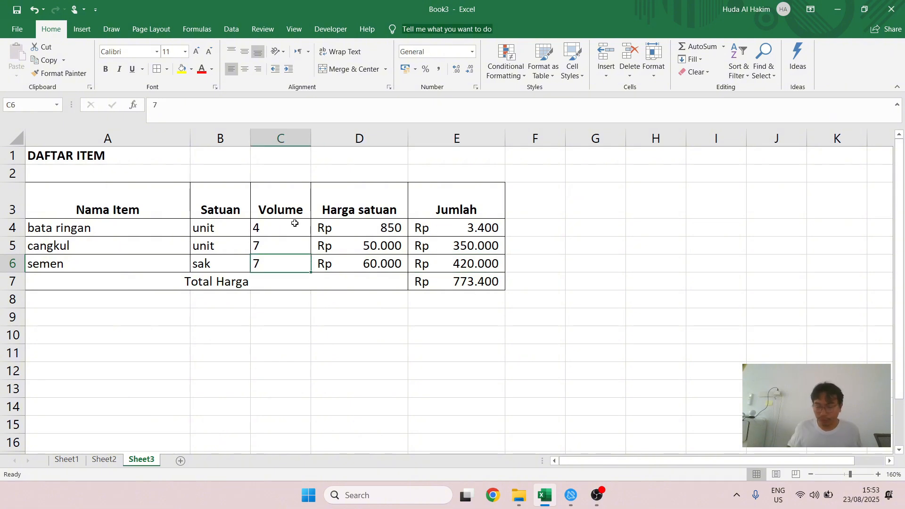
pyautogui.write('10')
pyautogui.press('Return')
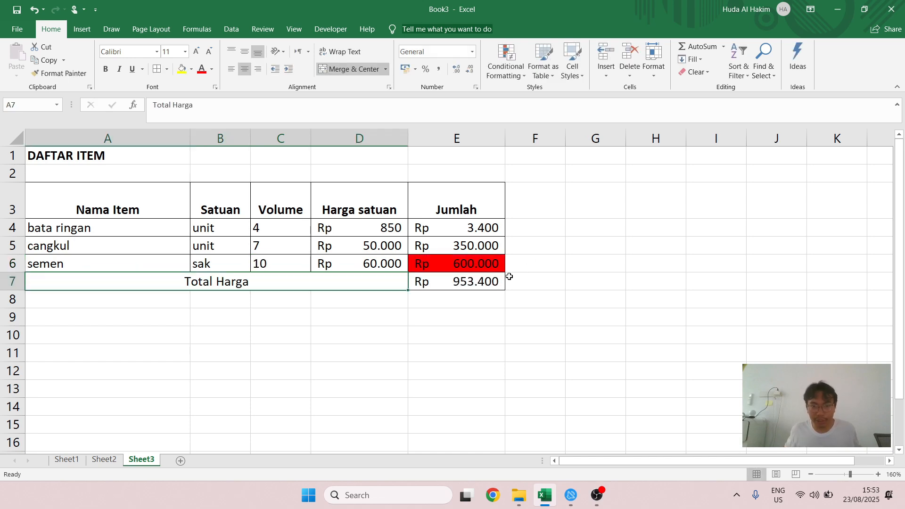
pyautogui.click(483, 264)
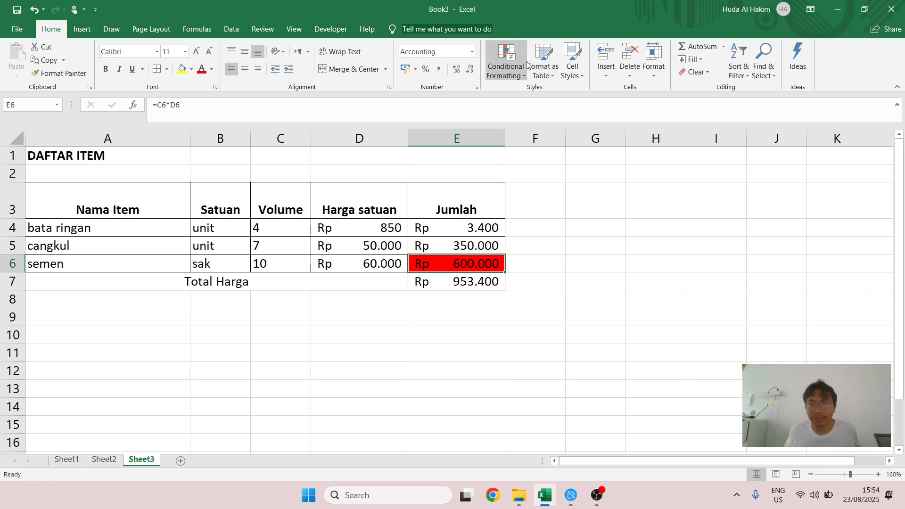
pyautogui.click(64, 232)
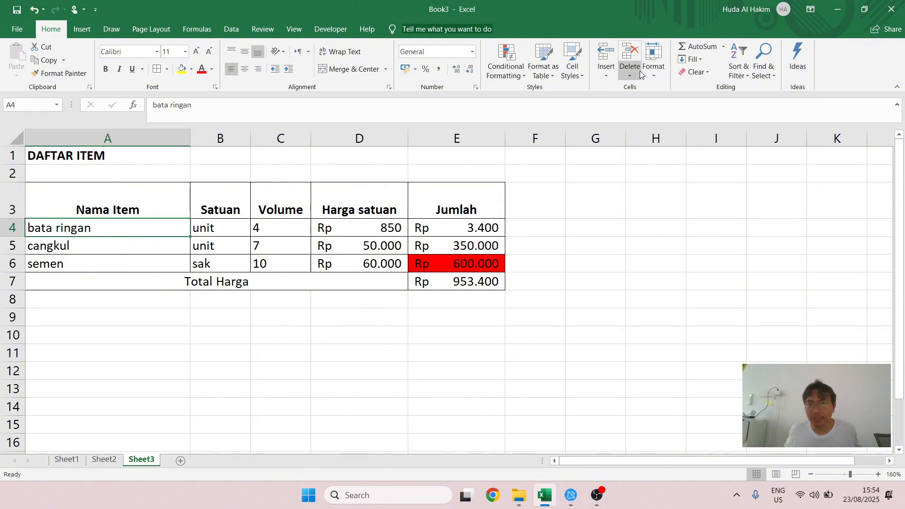
pyautogui.click(656, 71)
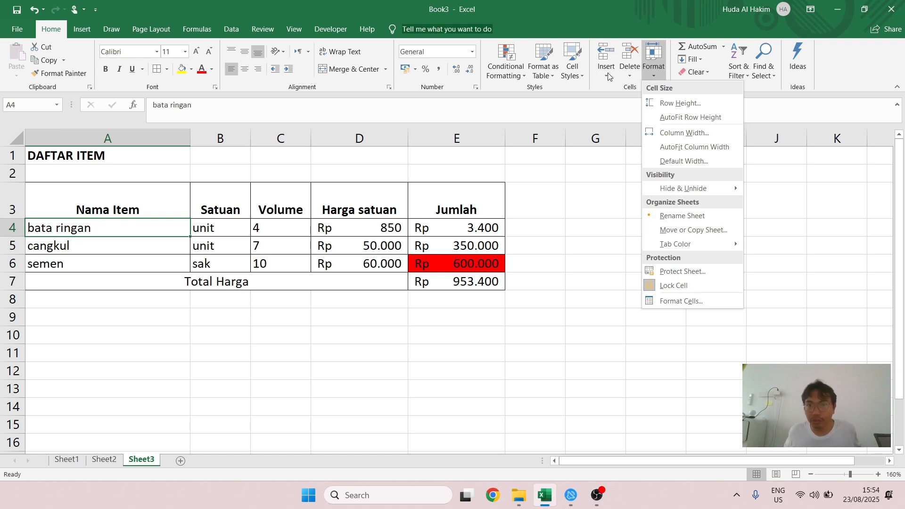
pyautogui.click(617, 89)
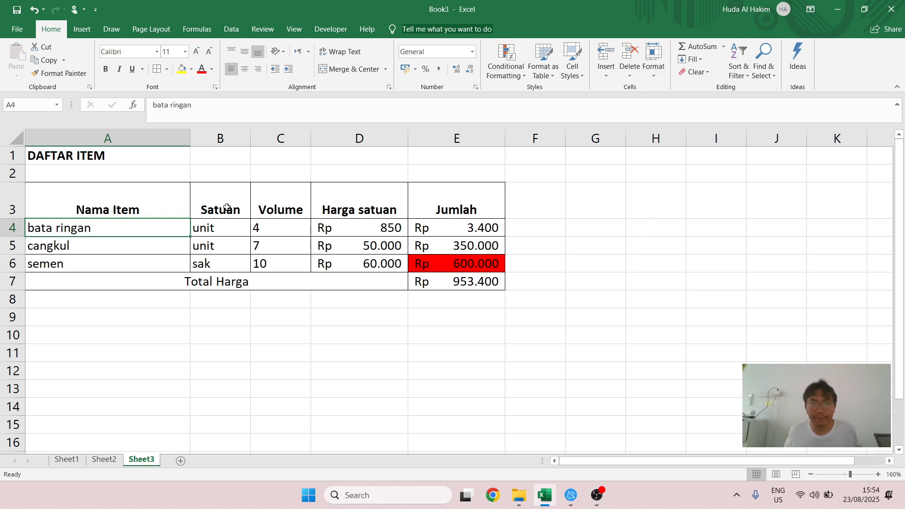
# Insert a blank cell at A5 with the existing cells shifted right, and undo the insertion
pyautogui.click(83, 249)
pyautogui.click(612, 71)
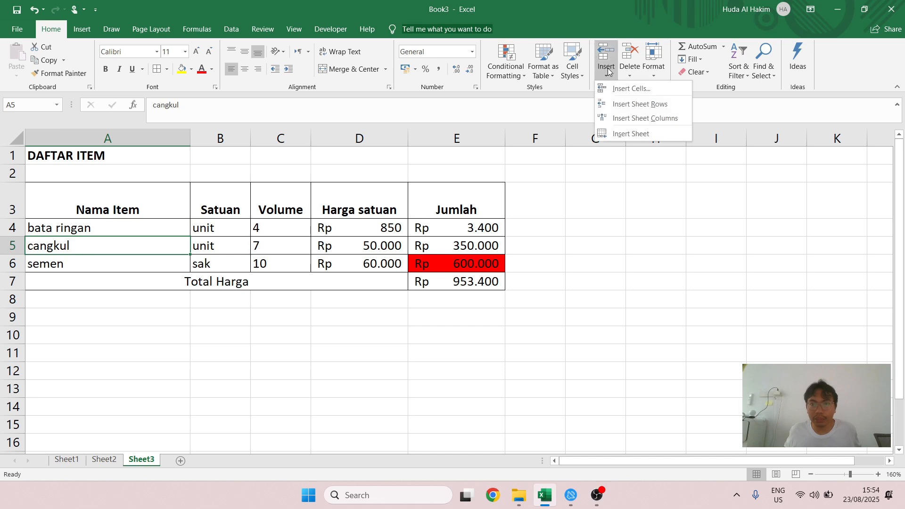
pyautogui.click(642, 91)
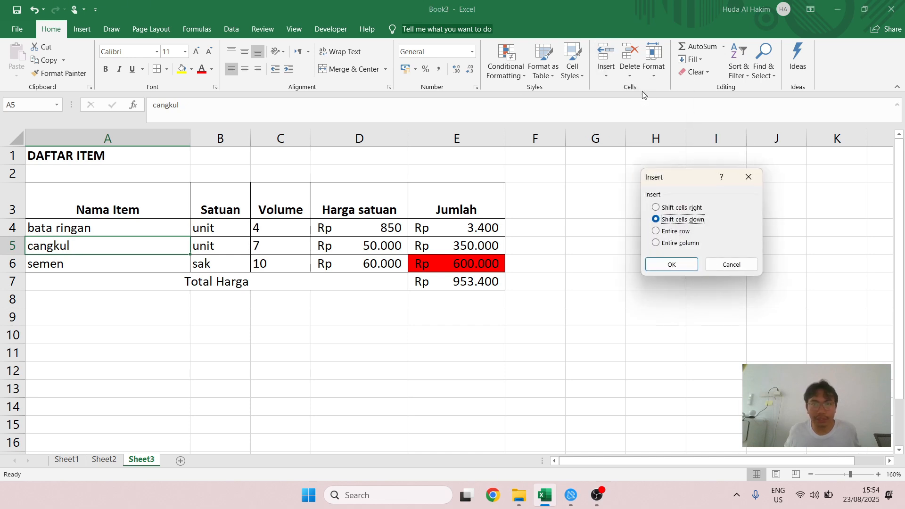
pyautogui.click(657, 208)
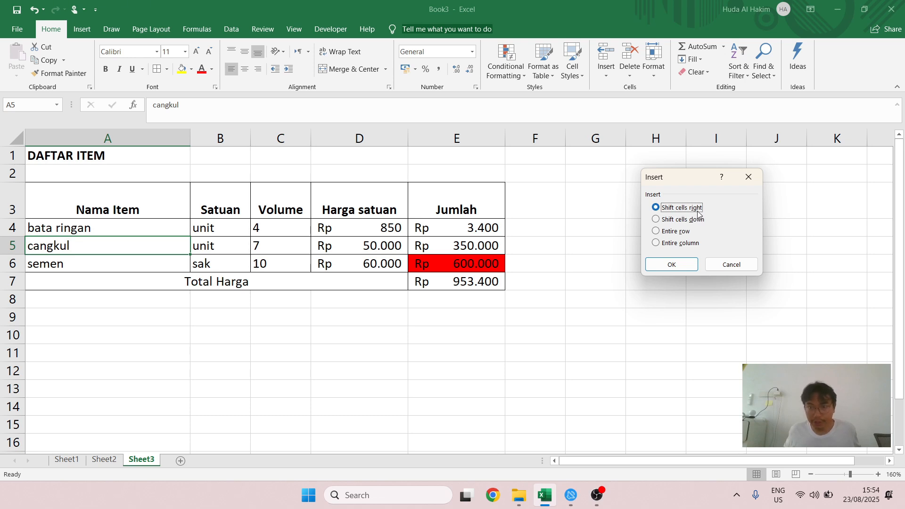
pyautogui.click(685, 267)
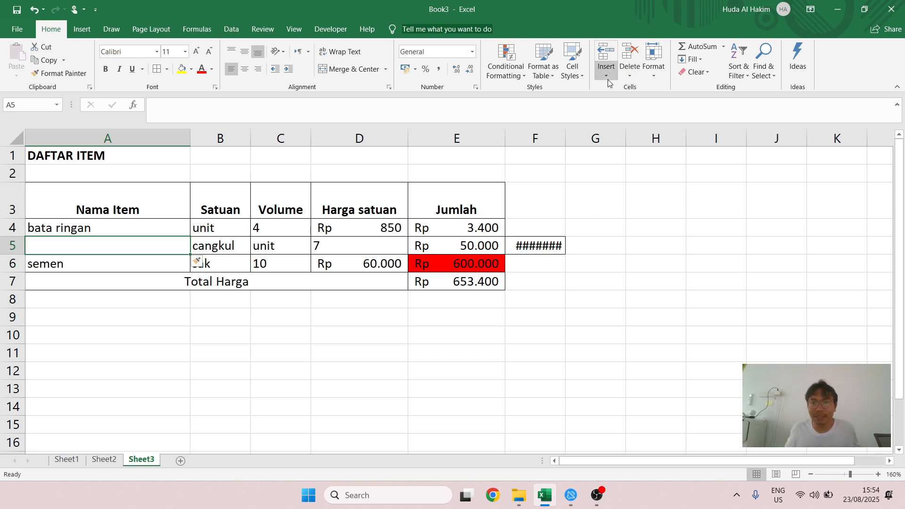
pyautogui.hotkey('ctrl', 'z')
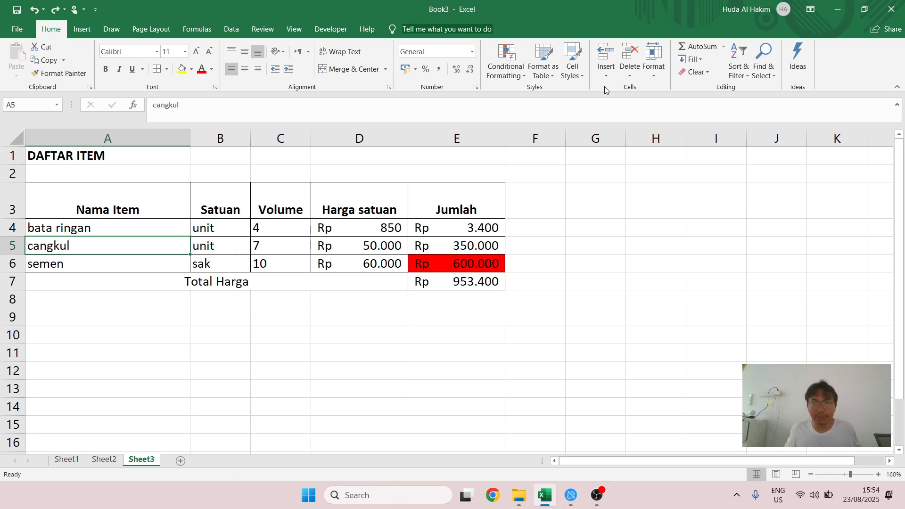
# Insert a blank cell at A5 with the cells shifted down, accepting the unmerge, and undo the insertion
pyautogui.click(602, 75)
pyautogui.click(629, 89)
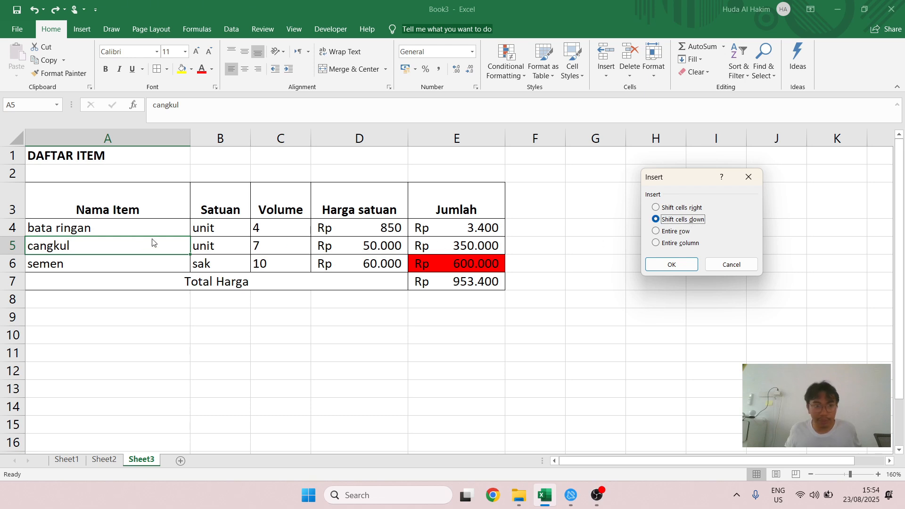
pyautogui.click(689, 271)
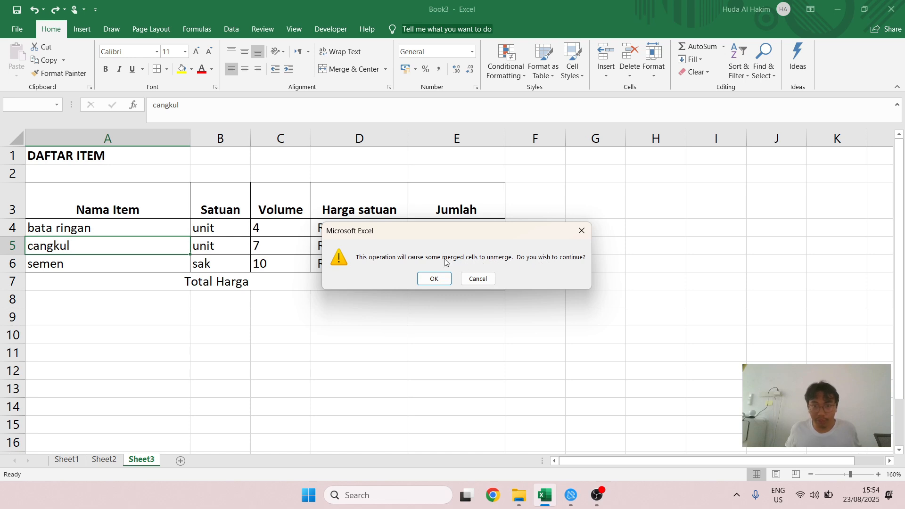
pyautogui.click(434, 279)
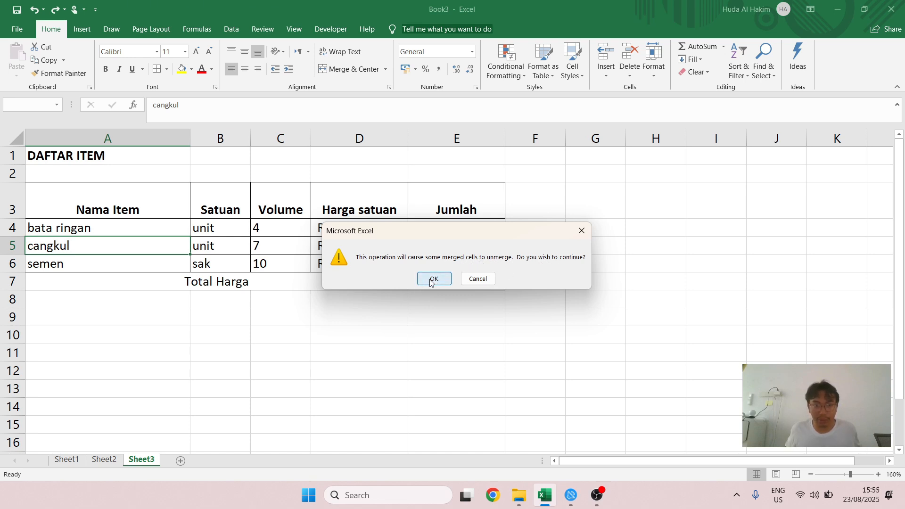
pyautogui.click(124, 298)
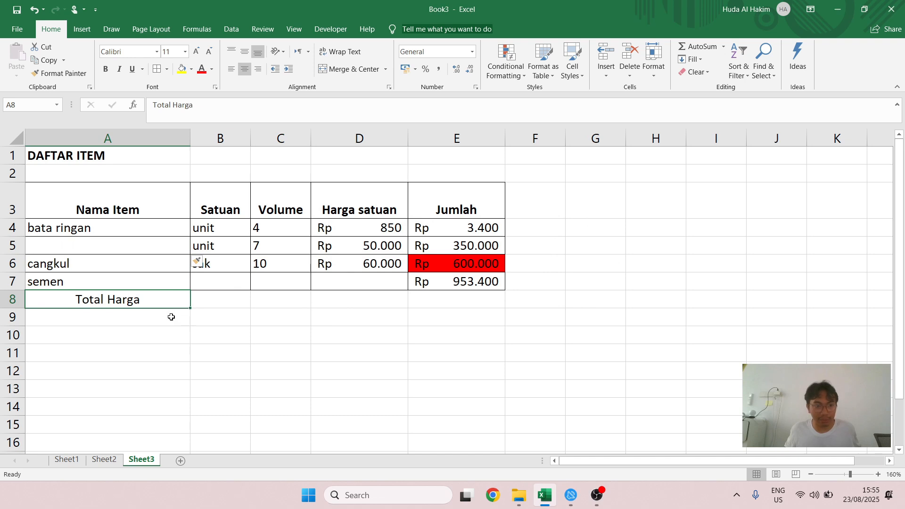
pyautogui.click(34, 10)
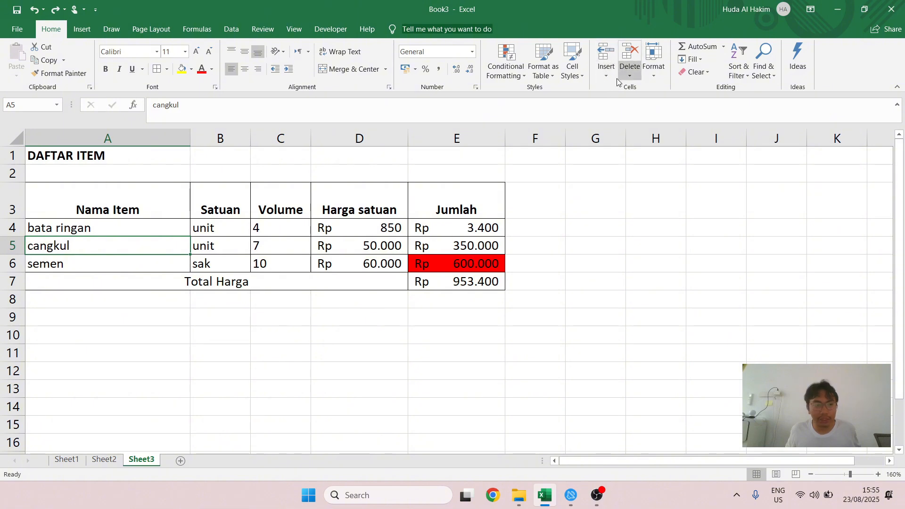
pyautogui.click(606, 73)
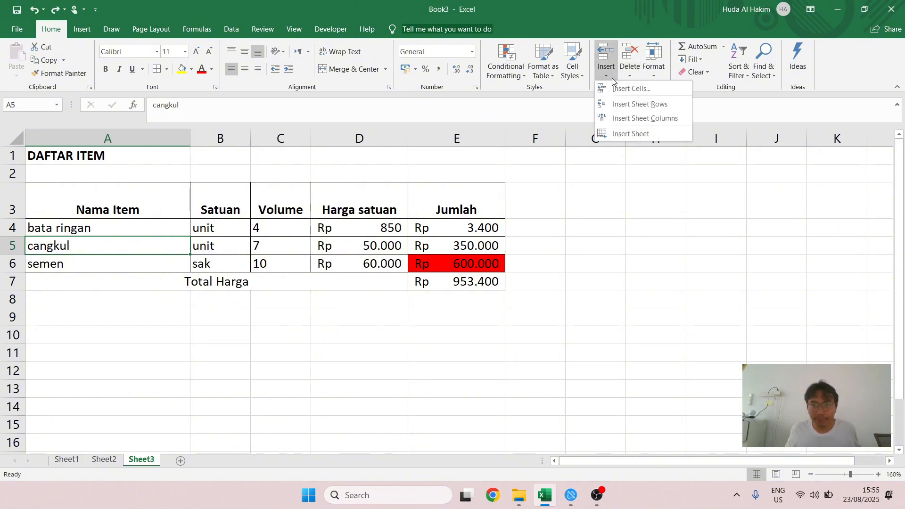
pyautogui.click(82, 245)
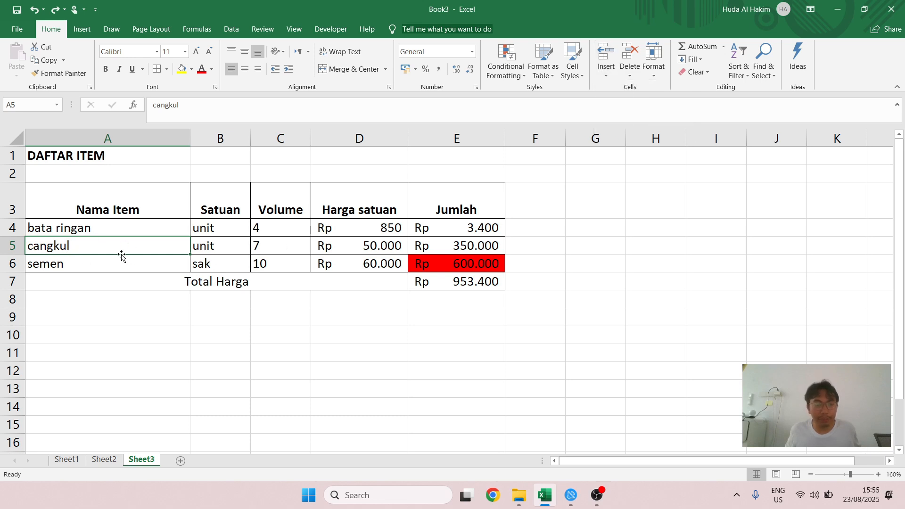
pyautogui.hotkey('shift', 'space')
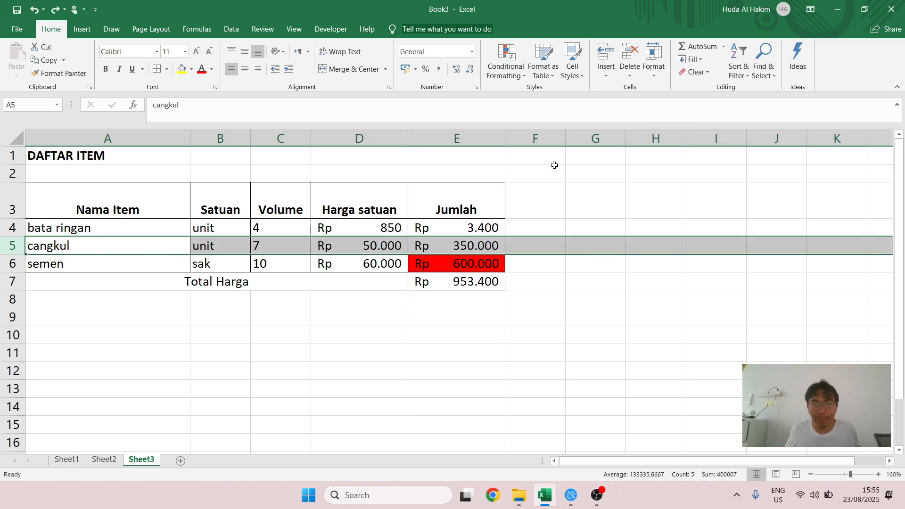
pyautogui.click(606, 71)
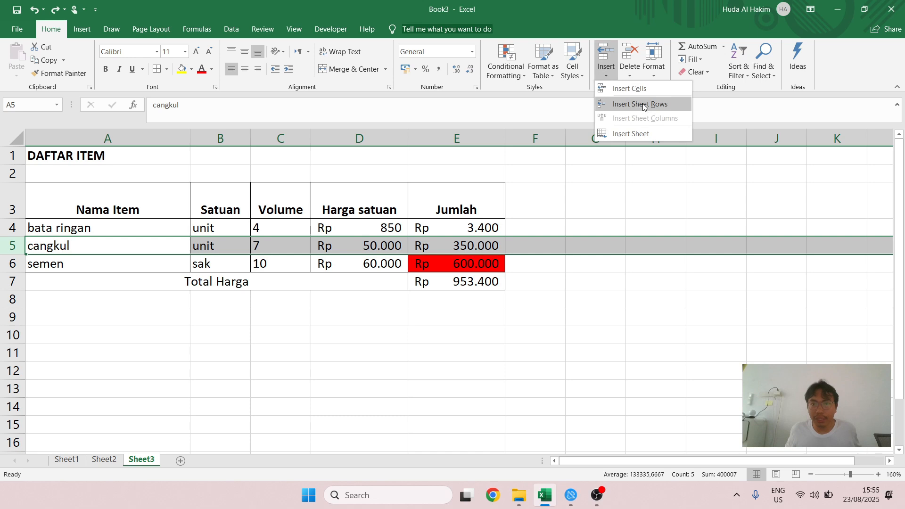
pyautogui.click(99, 251)
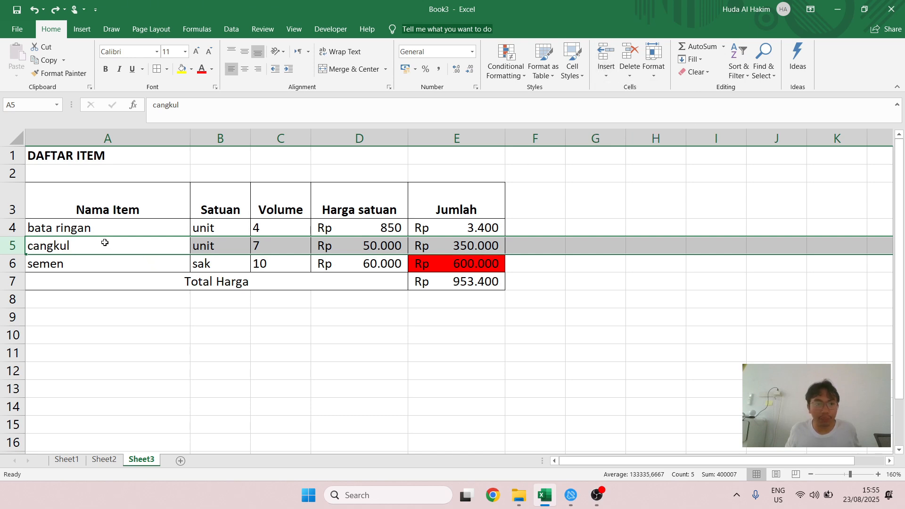
pyautogui.click(131, 243)
pyautogui.click(137, 139)
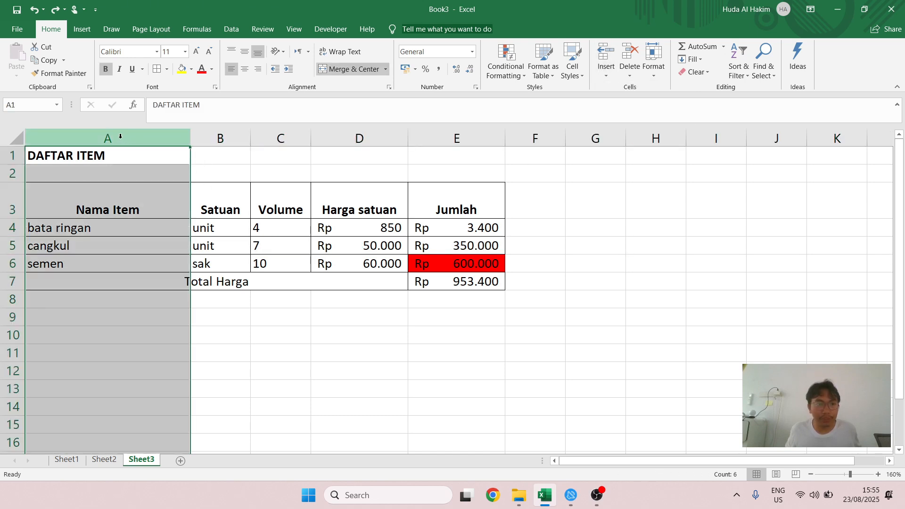
# Insert an entire blank row at A5, above the cangkul item
pyautogui.click(69, 249)
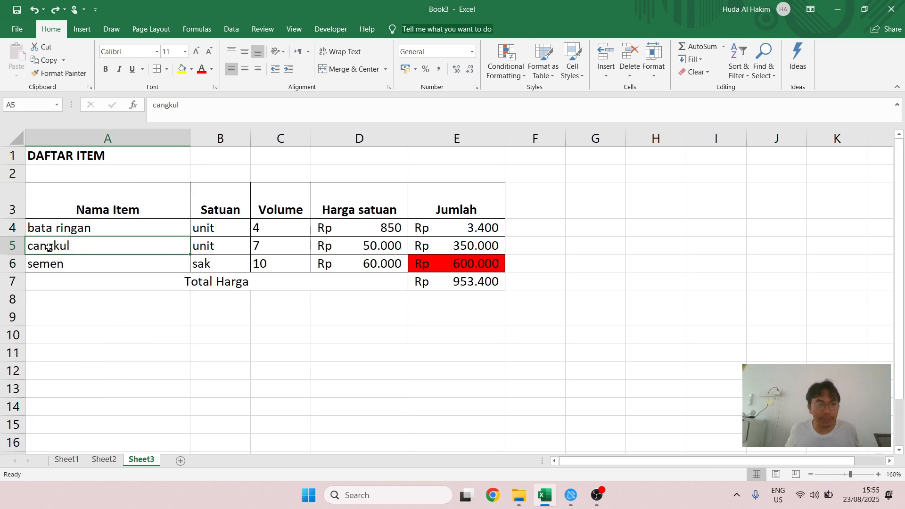
pyautogui.rightClick(49, 247)
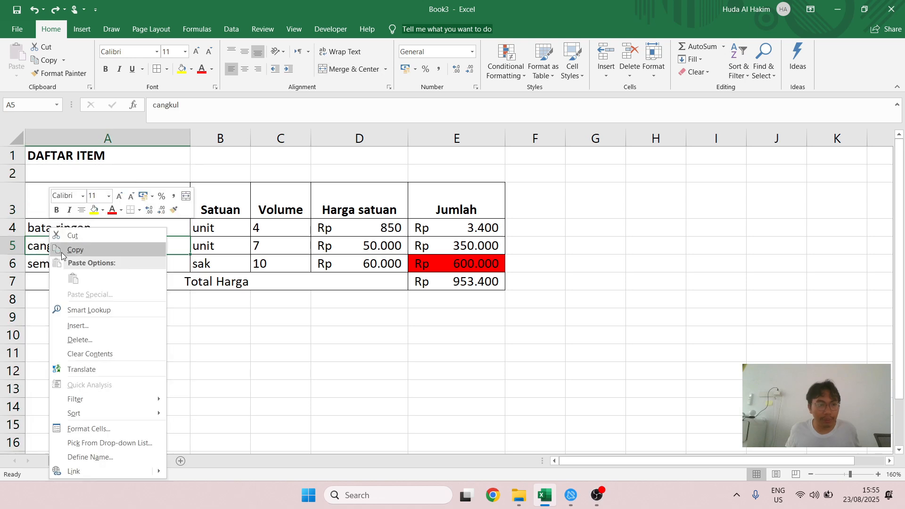
pyautogui.click(84, 331)
pyautogui.click(64, 332)
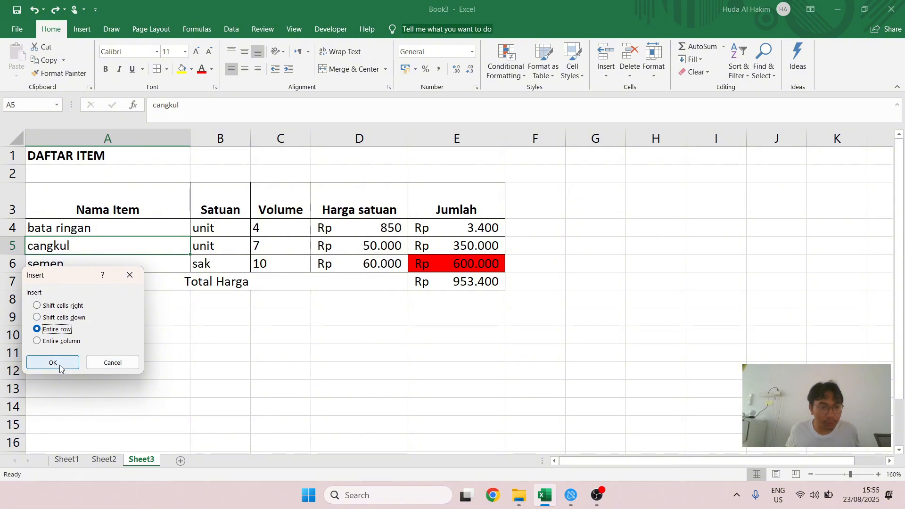
pyautogui.click(55, 363)
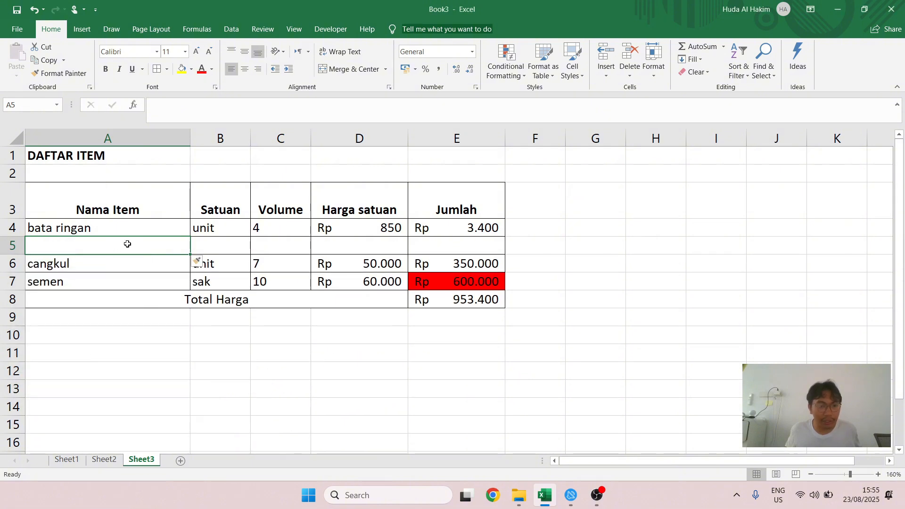
# Insert a blank column before the Satuan column, and undo both the column and the row insertion
pyautogui.click(214, 139)
pyautogui.rightClick(223, 139)
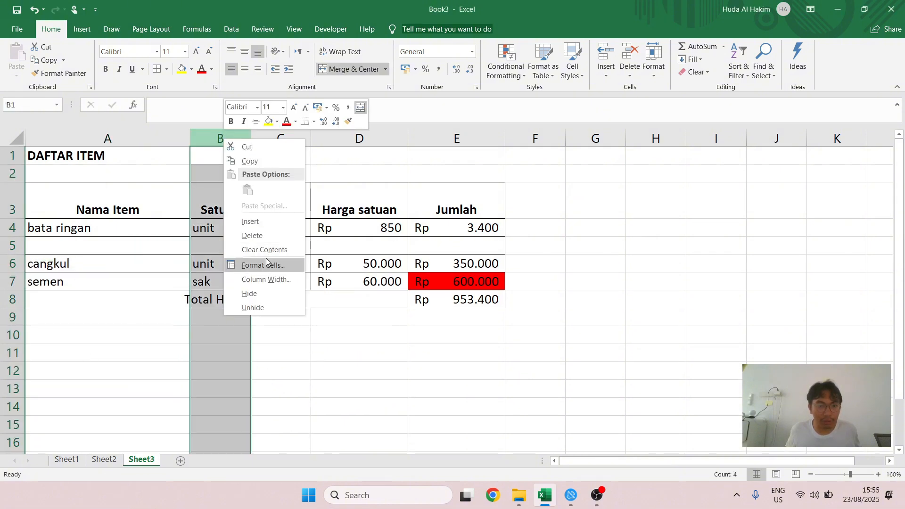
pyautogui.click(255, 224)
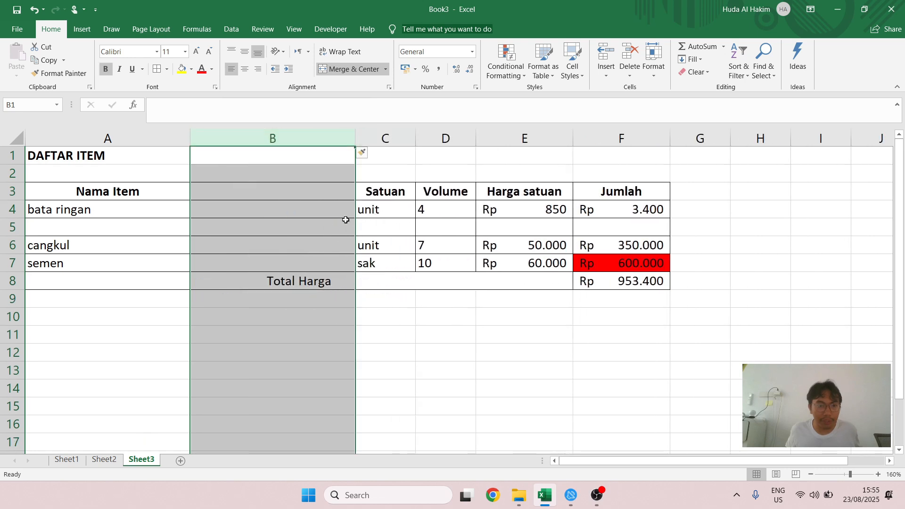
pyautogui.hotkey('ctrl', 'z')
pyautogui.hotkey('ctrl', 'z')
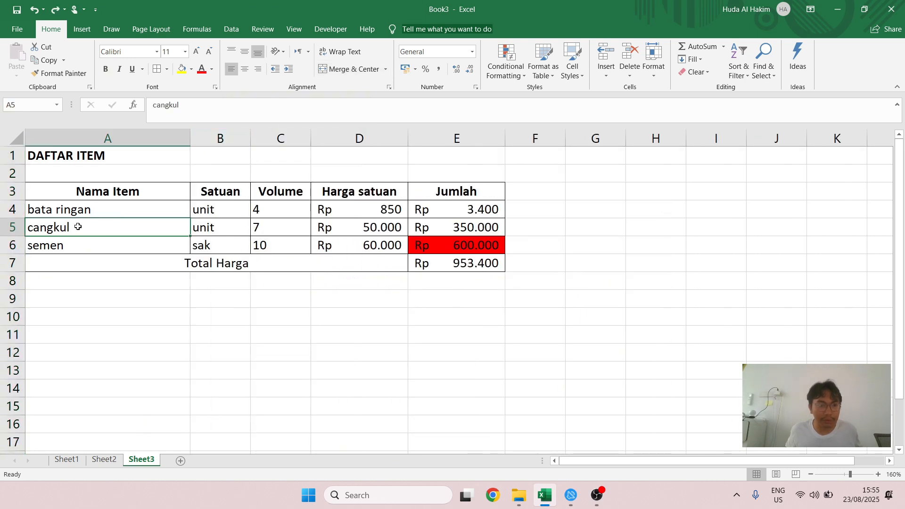
pyautogui.rightClick(96, 227)
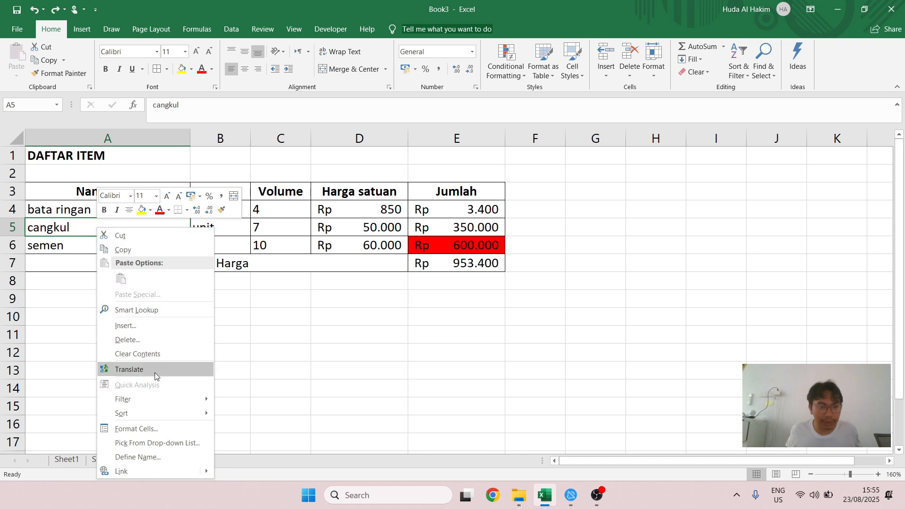
pyautogui.click(126, 326)
pyautogui.click(97, 338)
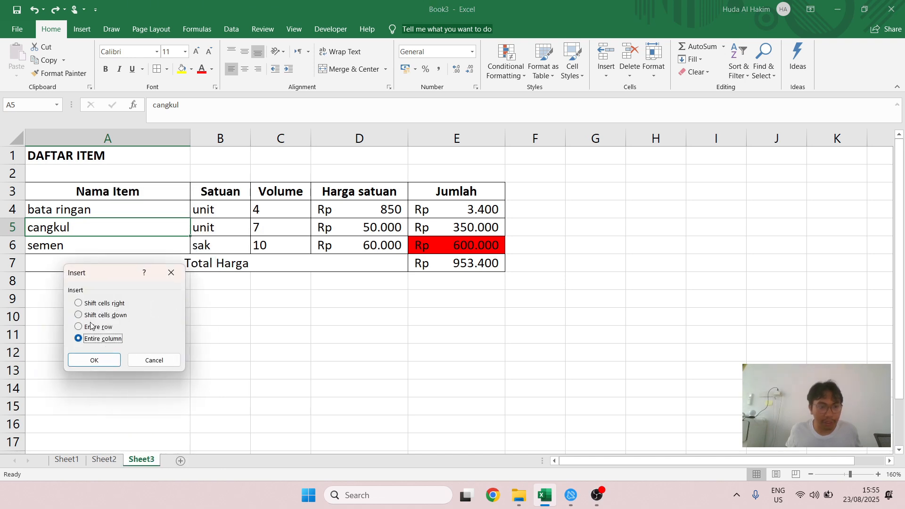
pyautogui.click(156, 360)
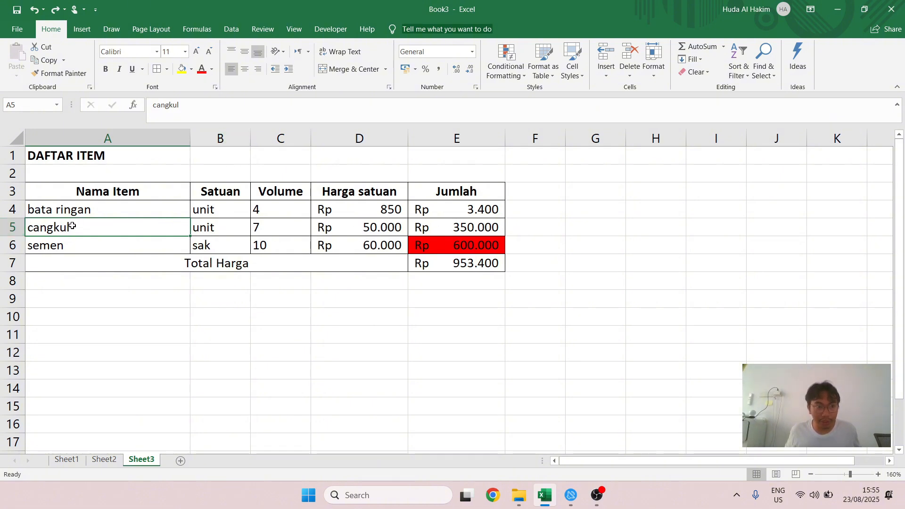
# Insert a blank sheet row at row 6, between the cangkul and semen items
pyautogui.click(43, 241)
pyautogui.click(145, 265)
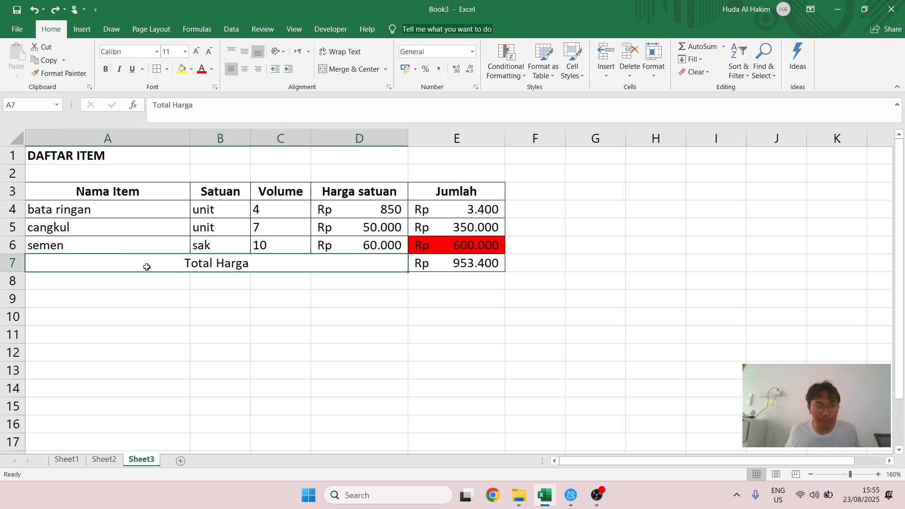
pyautogui.click(77, 241)
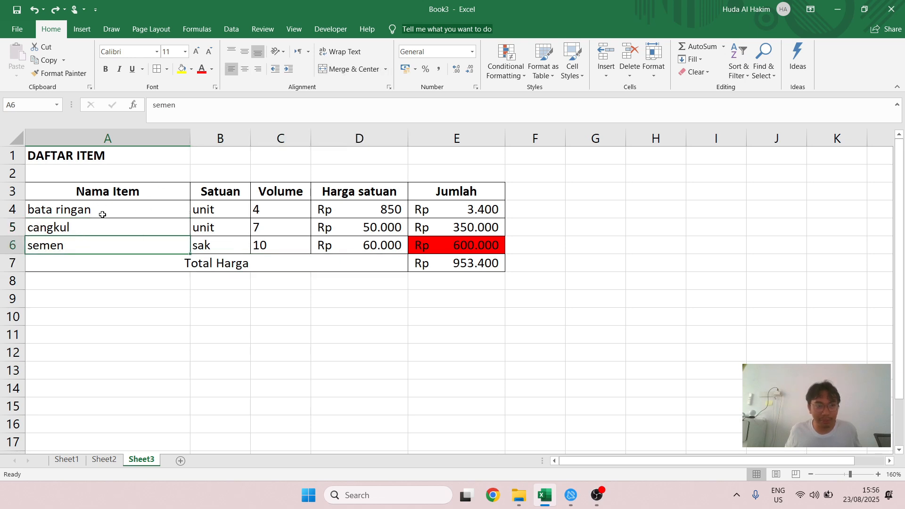
pyautogui.hotkey('shift', 'space')
pyautogui.rightClick(66, 245)
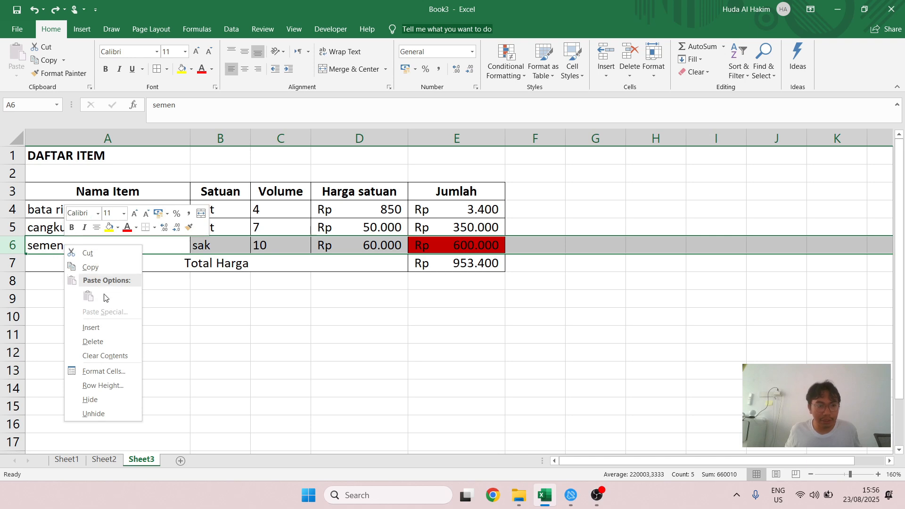
pyautogui.click(42, 244)
pyautogui.click(11, 244)
pyautogui.rightClick(12, 244)
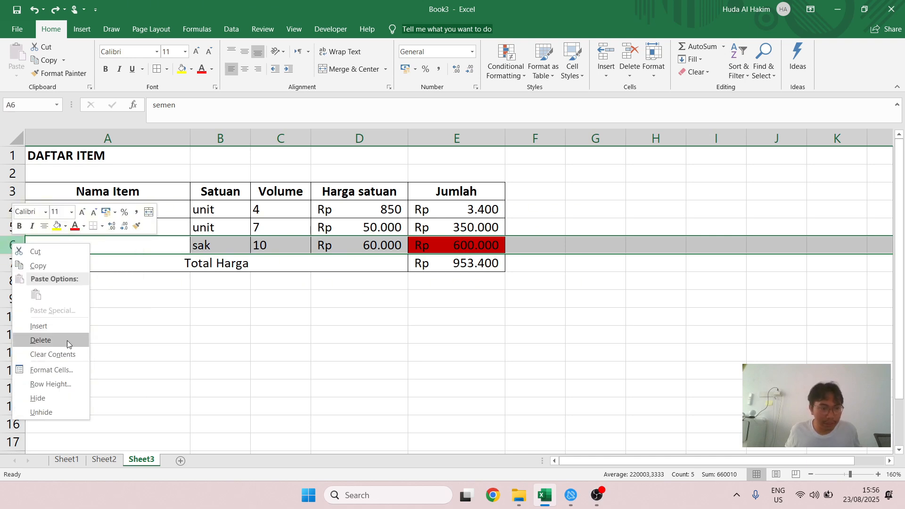
pyautogui.click(55, 328)
# Enter bata ringan as the item name in A6 and unit as its Satuan in B6
pyautogui.click(97, 249)
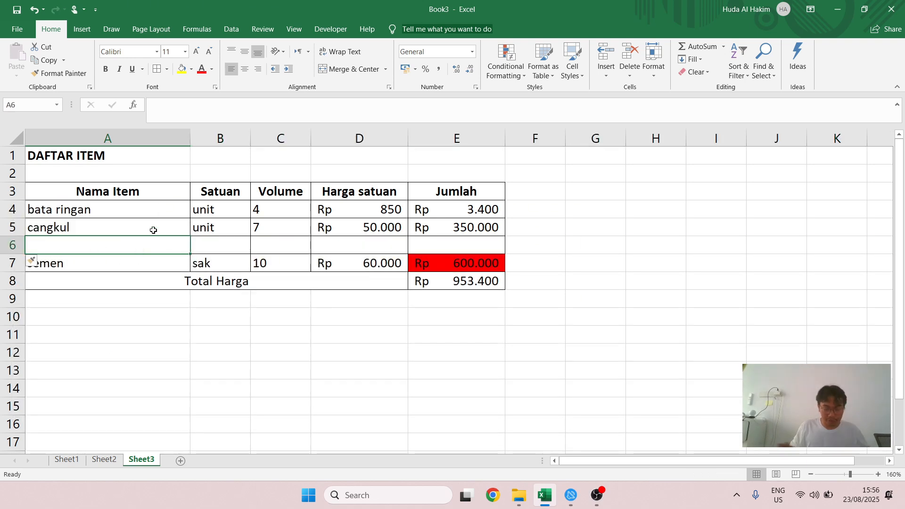
pyautogui.write('bata ringan')
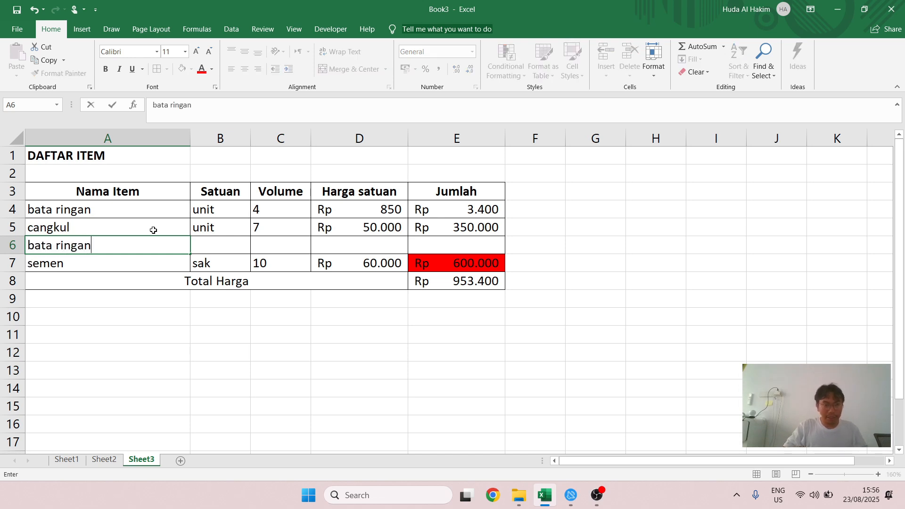
pyautogui.press('Return')
pyautogui.press('Up')
pyautogui.press('Right')
pyautogui.write('unit')
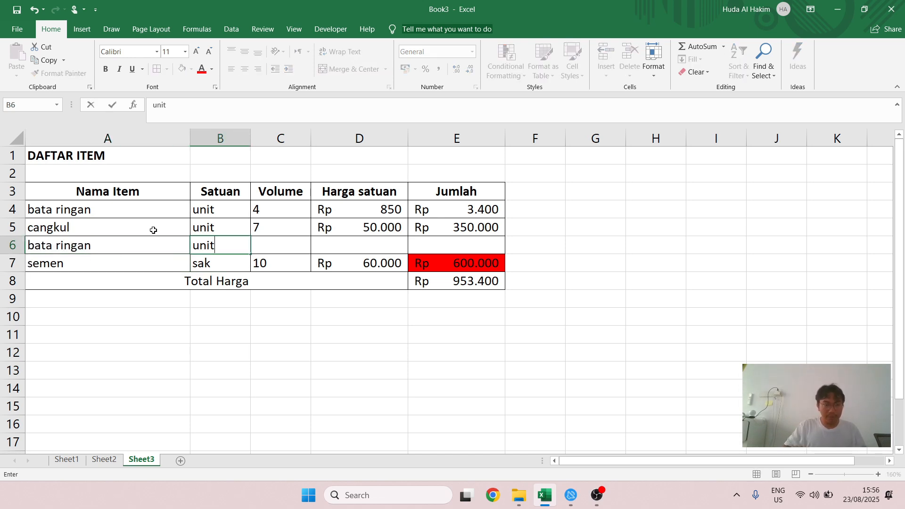
pyautogui.press('Return')
pyautogui.write('\\')
pyautogui.press('BackSpace')
pyautogui.write('sak')
pyautogui.press('Up')
pyautogui.press('Right')
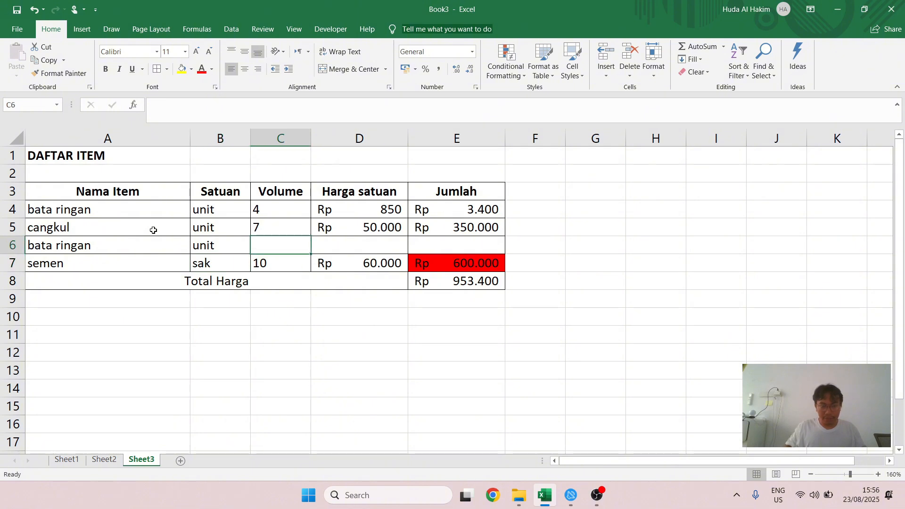
# Set the new row's volume to 5 and its Harga satuan to 8500, copying D5 into D6 first for the currency format
pyautogui.write('5')
pyautogui.press('Tab')
pyautogui.press('Up')
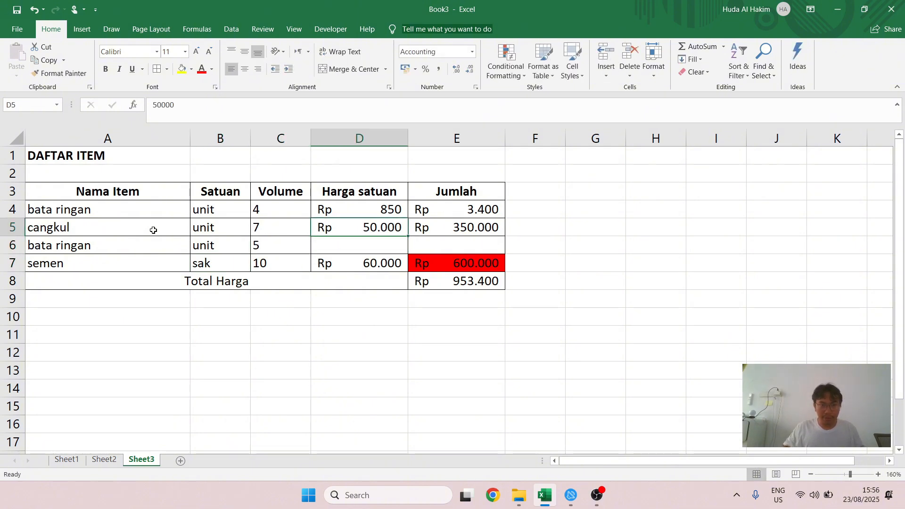
pyautogui.hotkey('ctrl', 'c')
pyautogui.press('Down')
pyautogui.hotkey('ctrl', 'v')
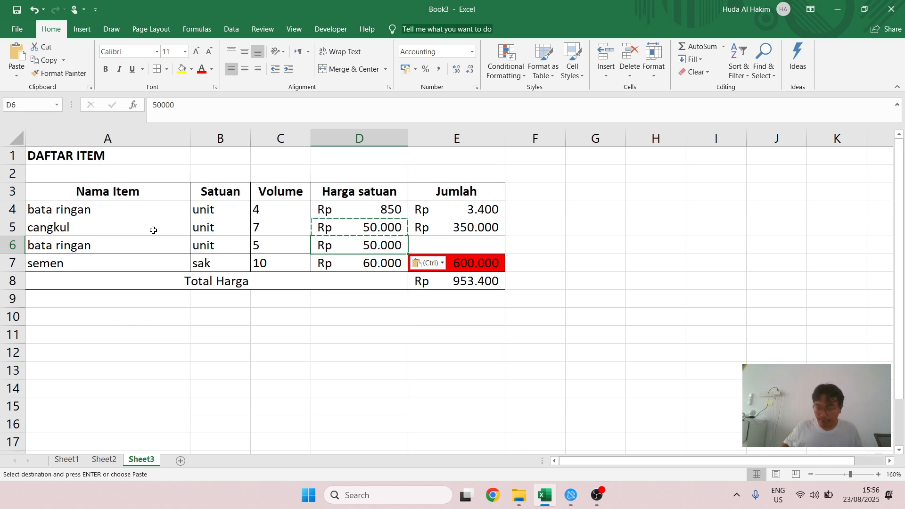
pyautogui.write('8500')
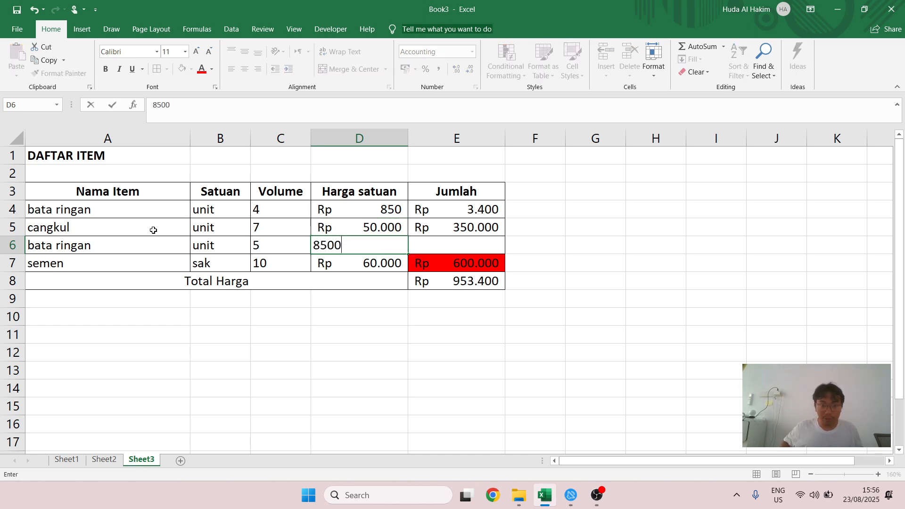
pyautogui.press('Tab')
# Copy the Jumlah formula from E5 into E6 for the new row
pyautogui.press('Up')
pyautogui.hotkey('ctrl', 'c')
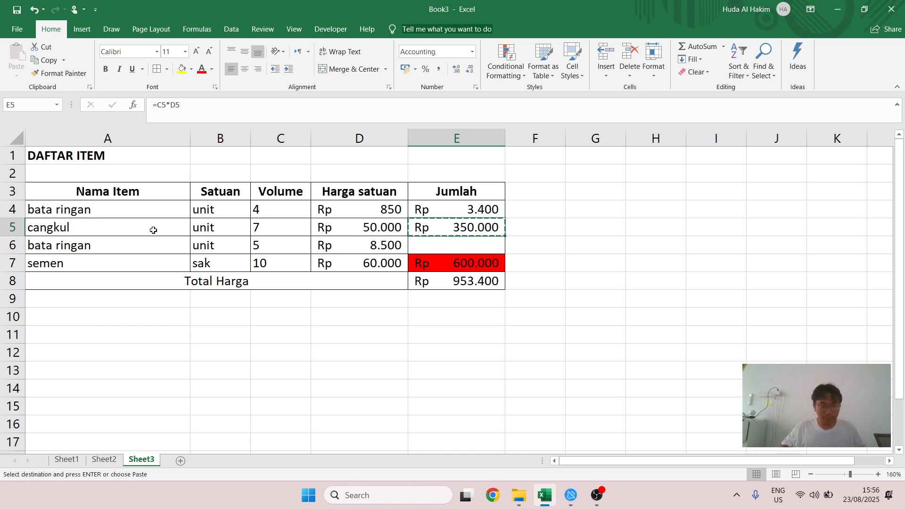
pyautogui.press('Down')
pyautogui.hotkey('ctrl', 'v')
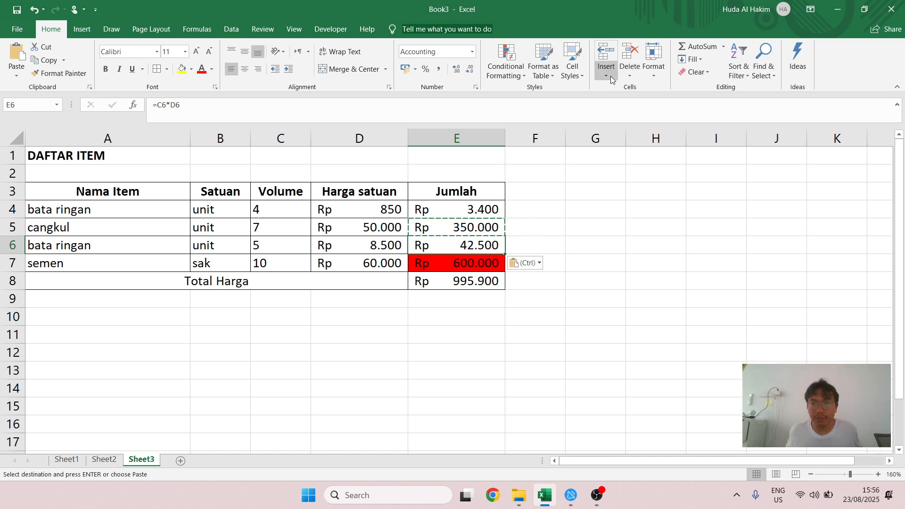
# Delete the entire row of the bata ringan item in A6, and undo the deletion
pyautogui.click(106, 243)
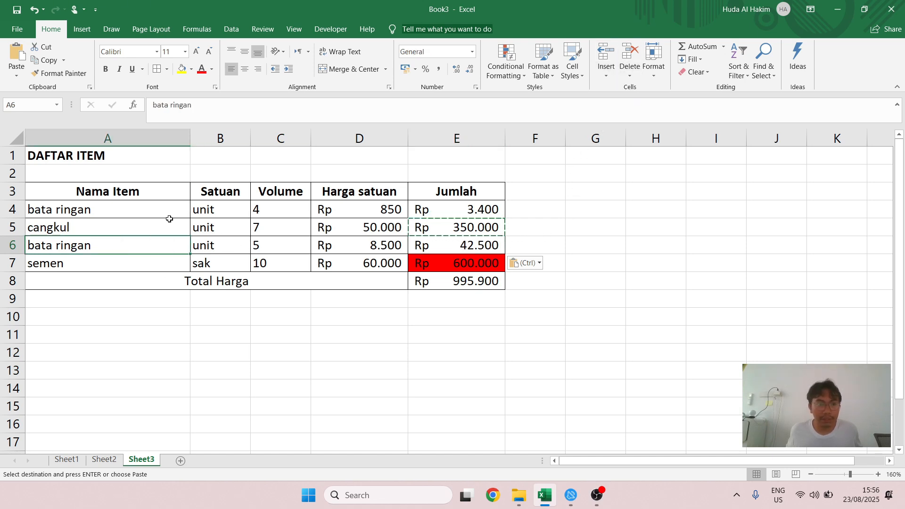
pyautogui.click(630, 76)
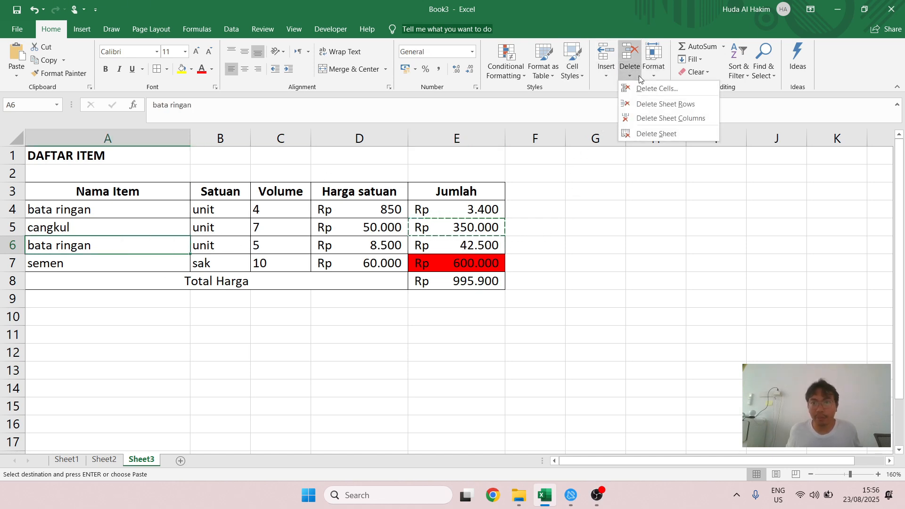
pyautogui.click(676, 90)
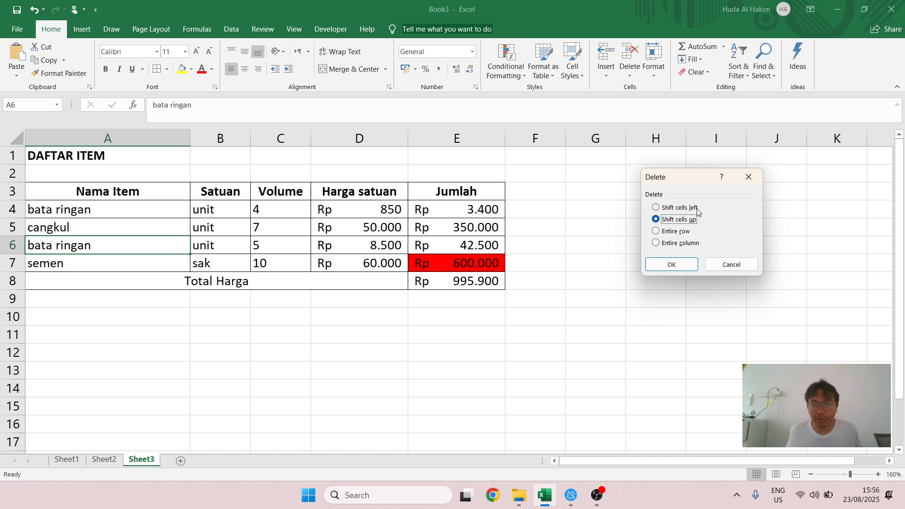
pyautogui.click(676, 234)
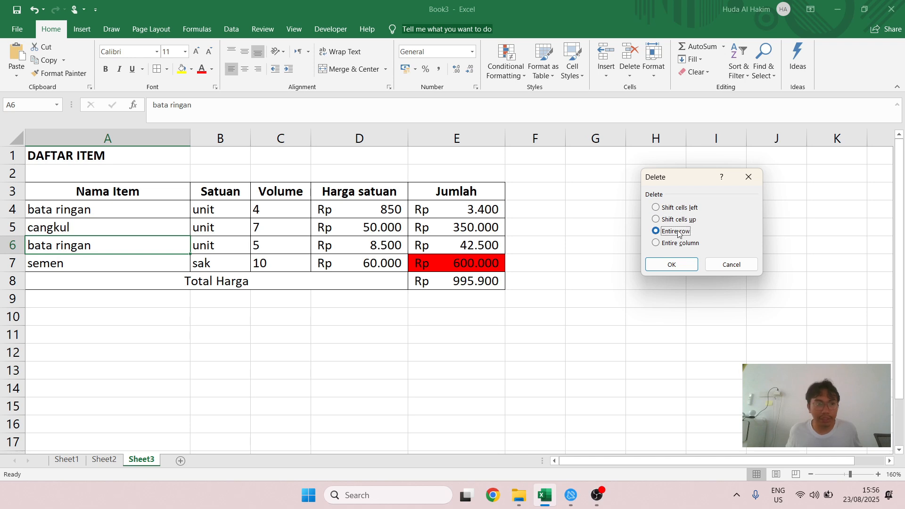
pyautogui.click(672, 264)
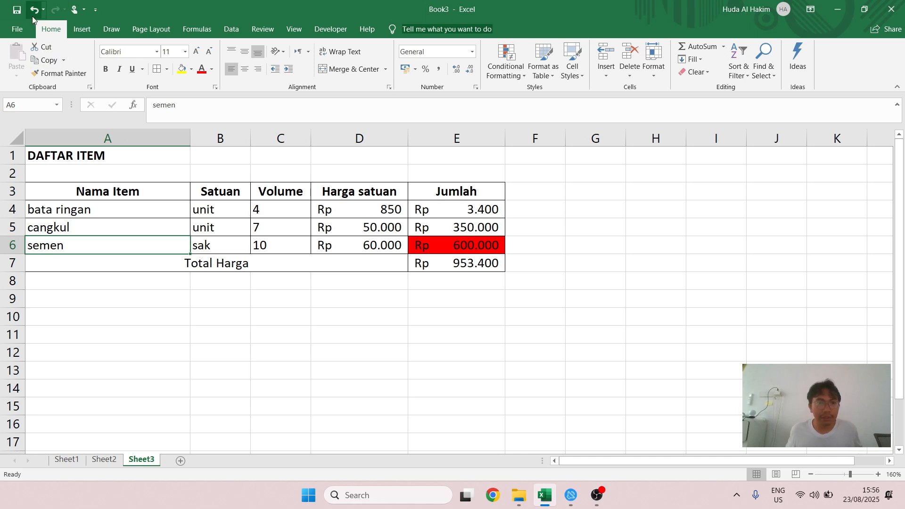
pyautogui.click(32, 10)
pyautogui.click(389, 234)
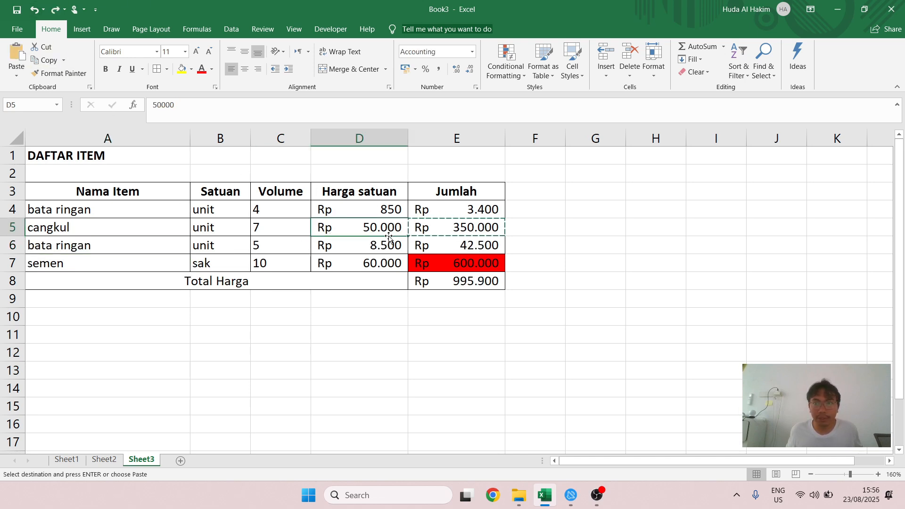
pyautogui.click(457, 244)
pyautogui.press('Return')
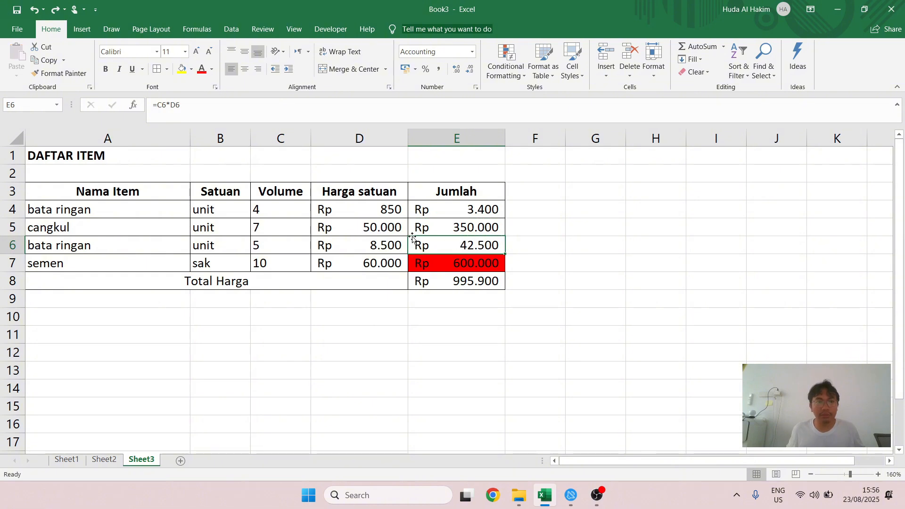